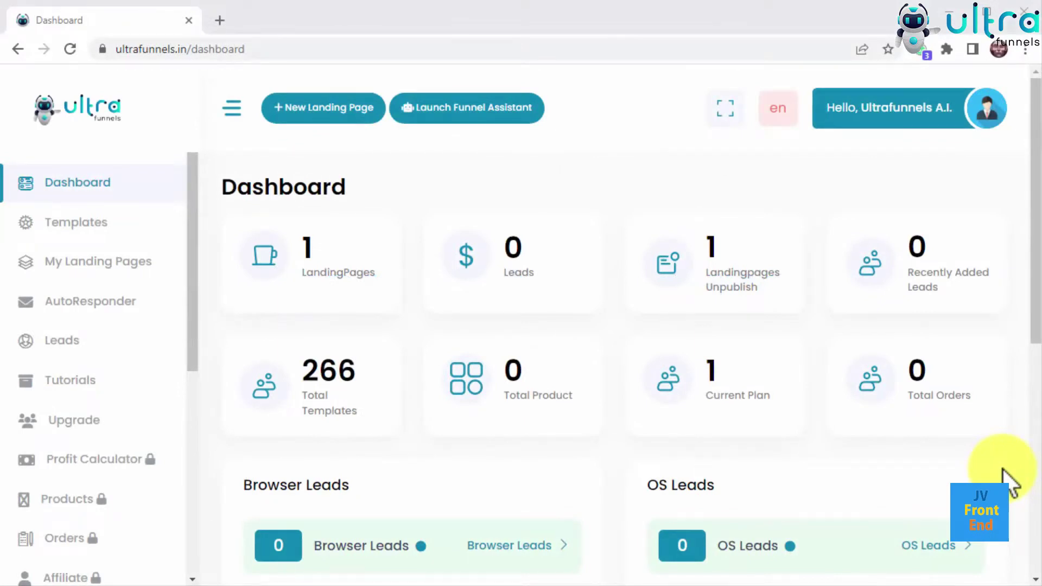
- Launch the Funnel Assistant from the top of the dashboard
{"action": "left_click", "coordinate": [478, 114]}
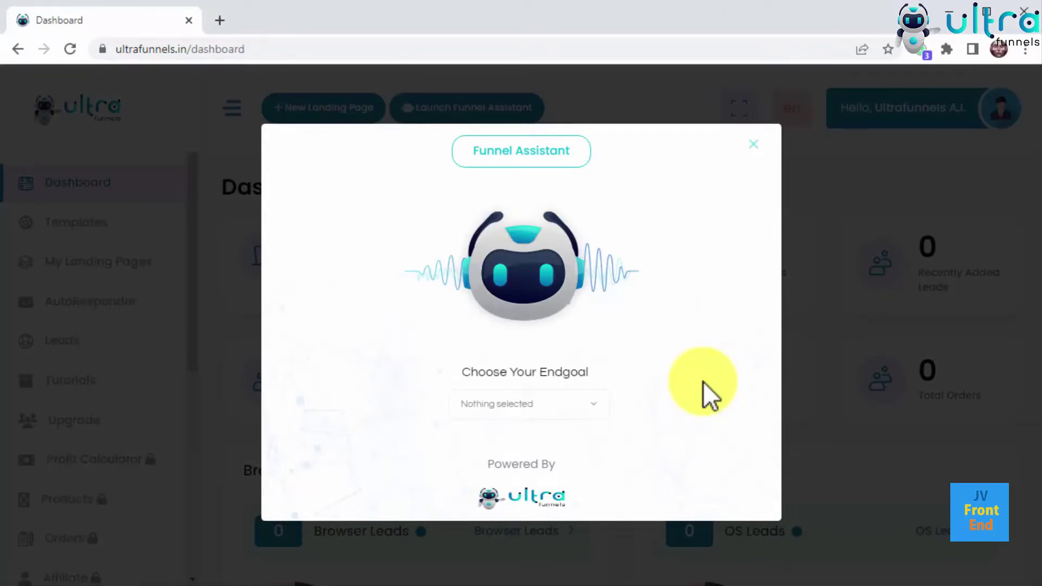
- Search templates for a Lead Generation goal, Local Business type and Sales Page
{"action": "left_click", "coordinate": [564, 411]}
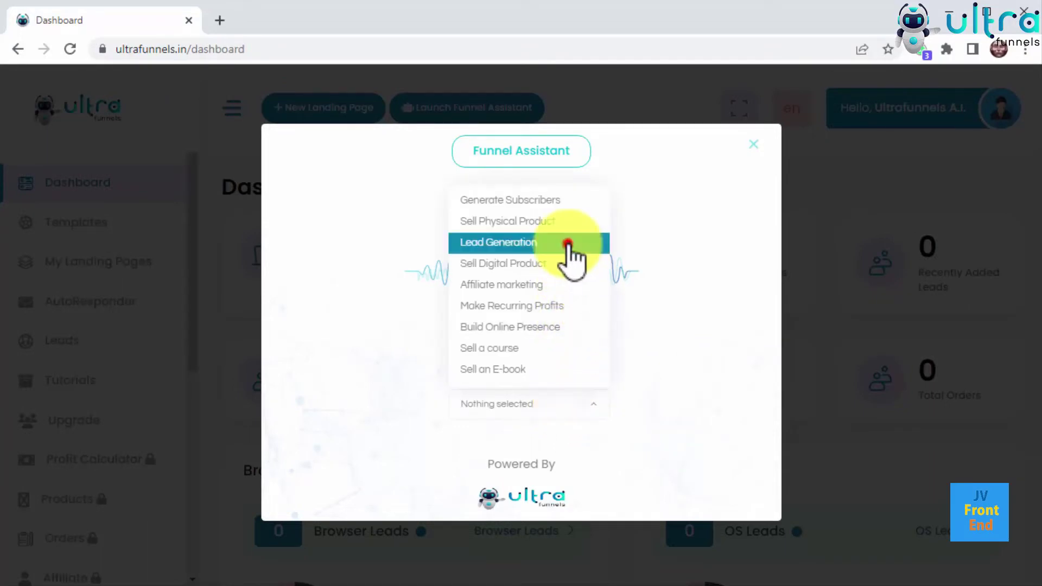
{"action": "left_click", "coordinate": [567, 243]}
{"action": "left_click", "coordinate": [587, 408]}
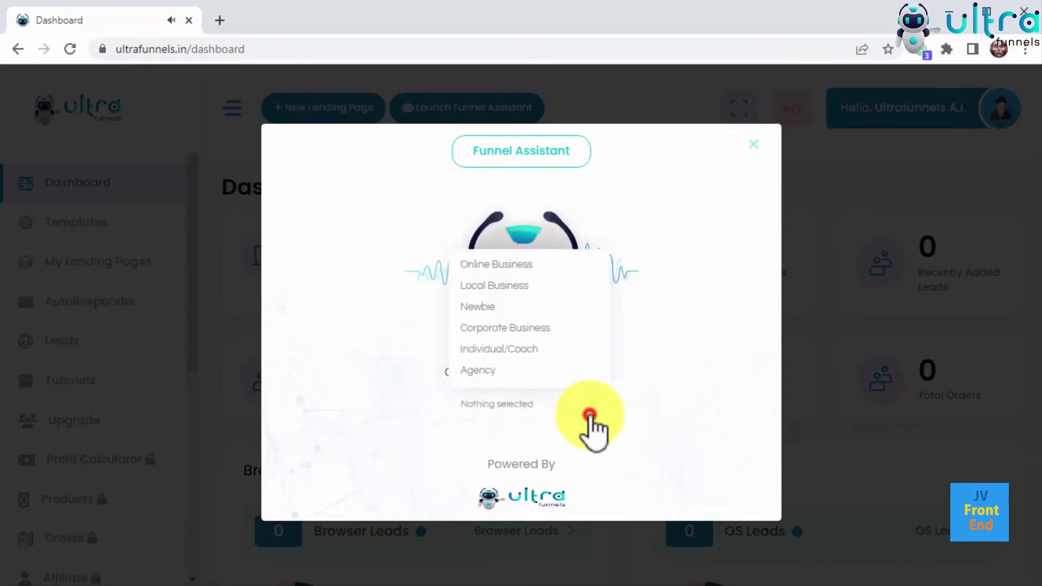
{"action": "left_click", "coordinate": [567, 283]}
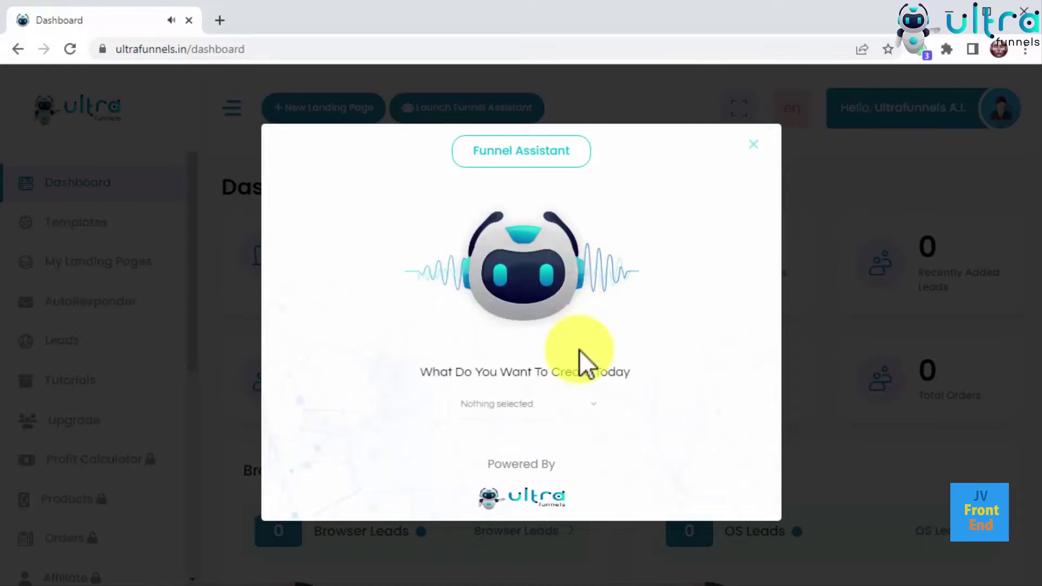
{"action": "left_click", "coordinate": [588, 408]}
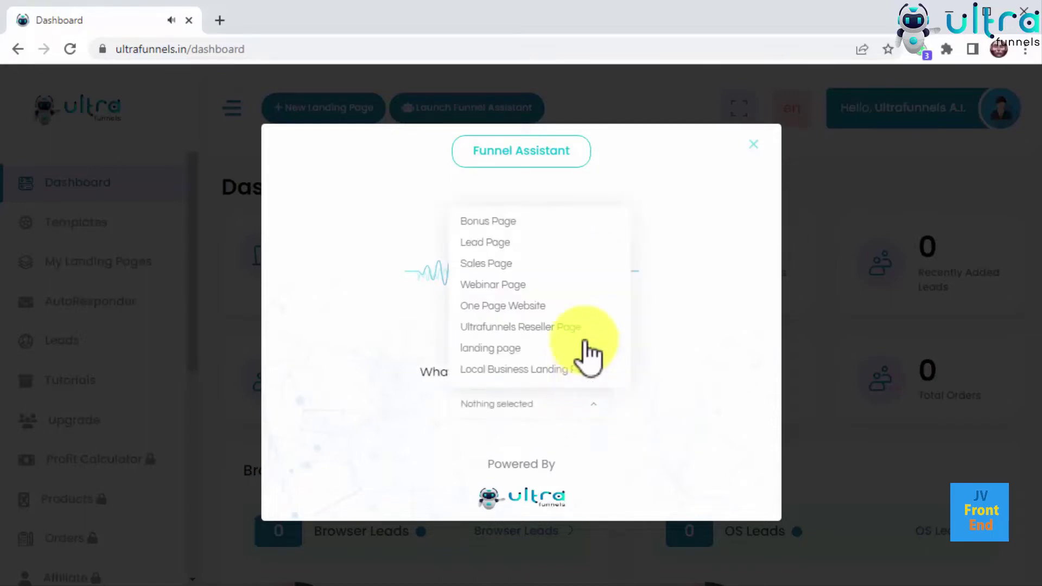
{"action": "left_click", "coordinate": [575, 270]}
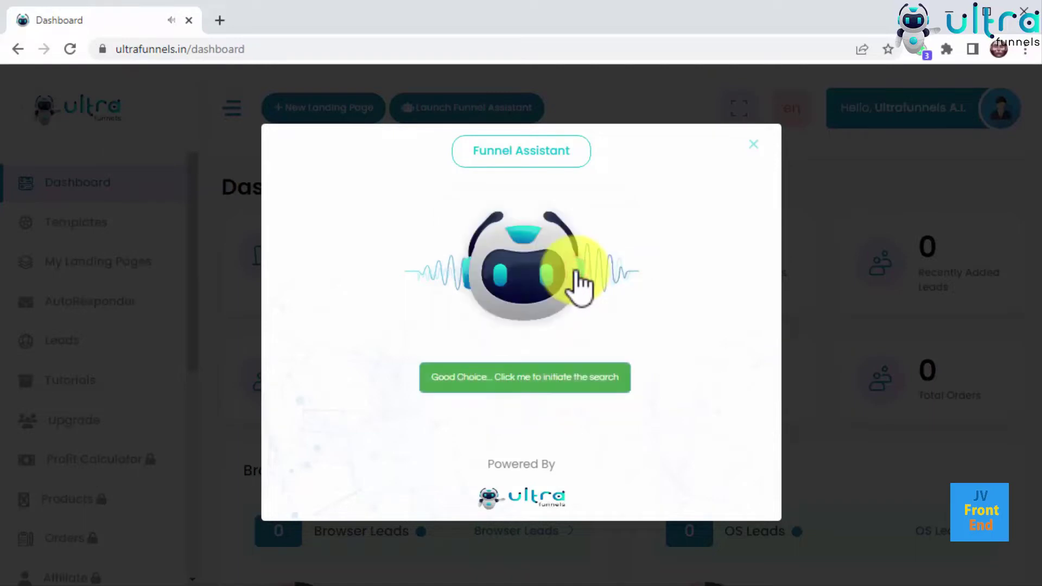
{"action": "left_click", "coordinate": [610, 381]}
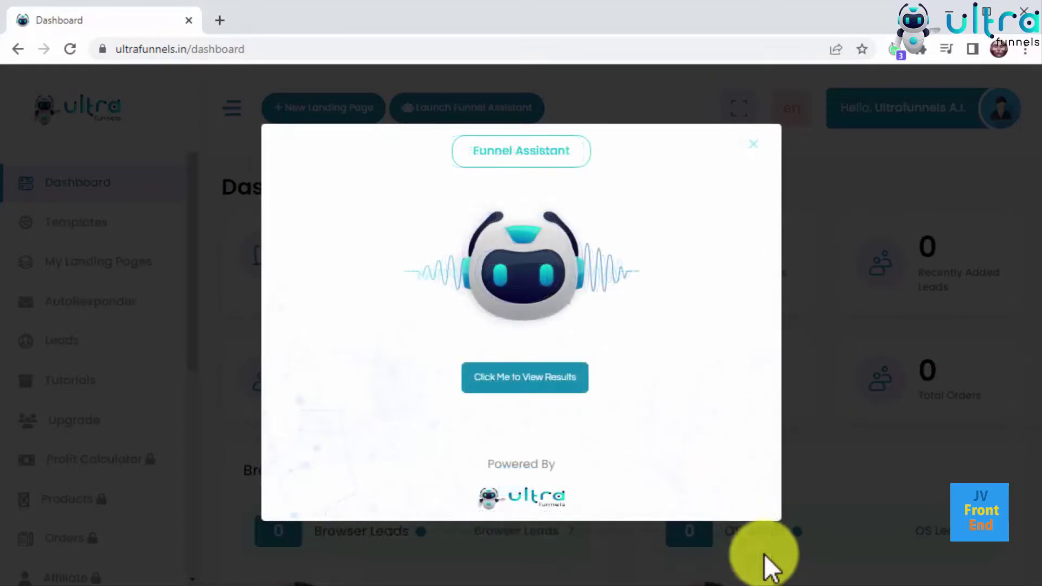
- Start a page from the Upsell - Salespage, Digital Product template, saved as 'New Funnel'
{"action": "left_click", "coordinate": [562, 380]}
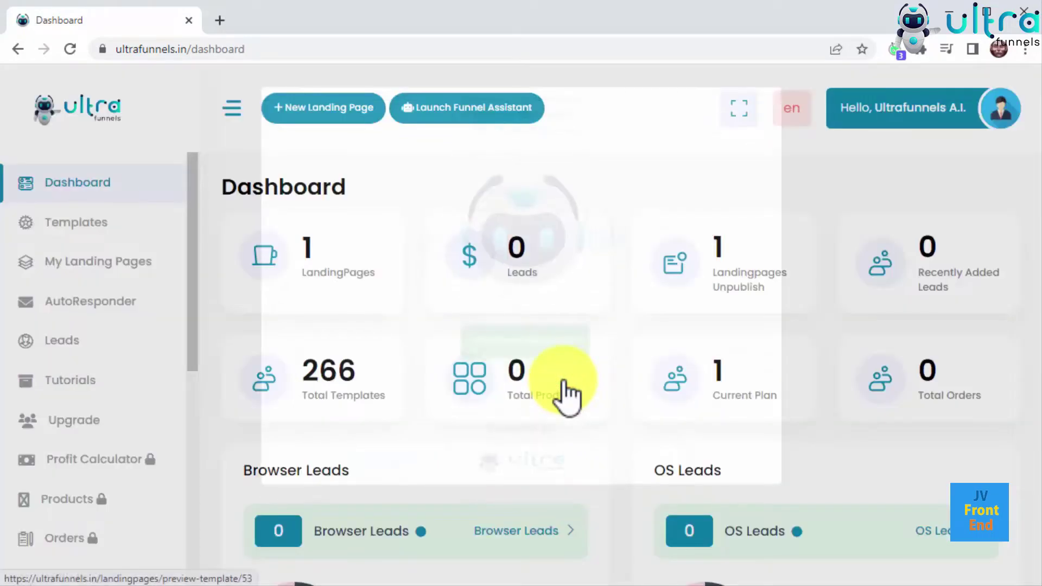
{"action": "scroll", "coordinate": [594, 331], "scroll_direction": "down", "scroll_amount": 2}
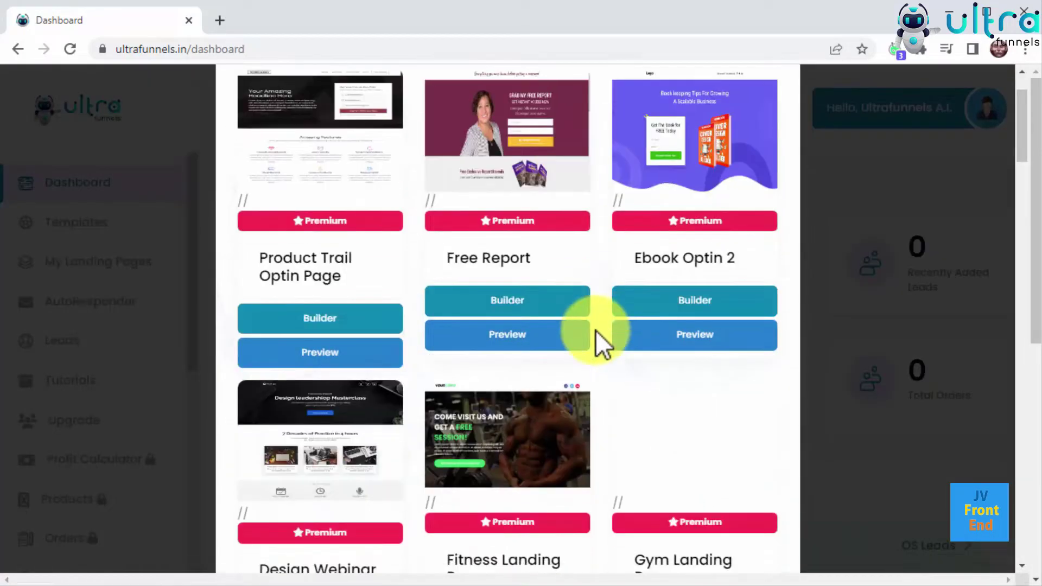
{"action": "scroll", "coordinate": [595, 330], "scroll_direction": "down", "scroll_amount": 6}
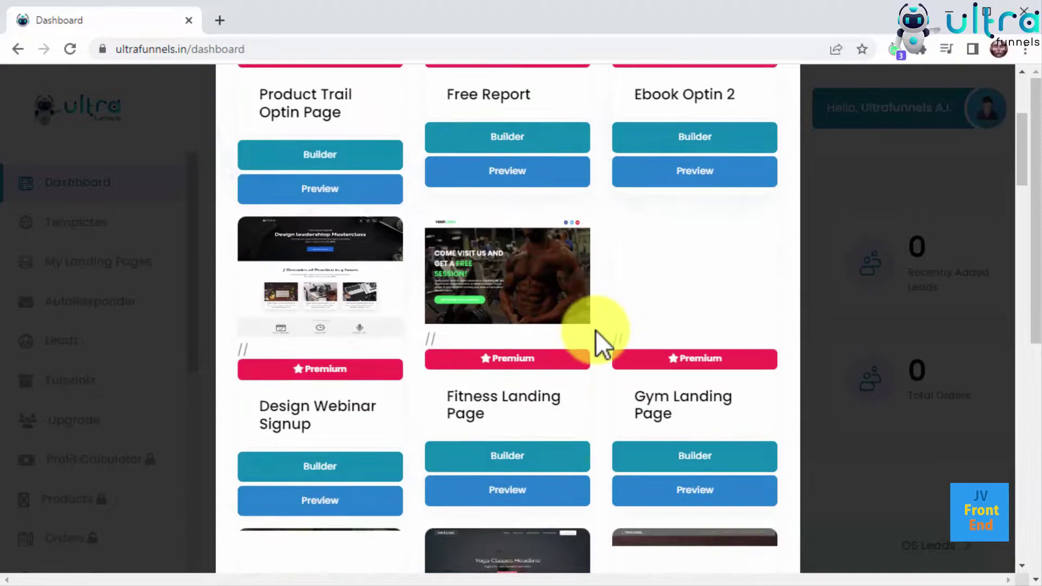
{"action": "scroll", "coordinate": [595, 330], "scroll_direction": "down", "scroll_amount": 3}
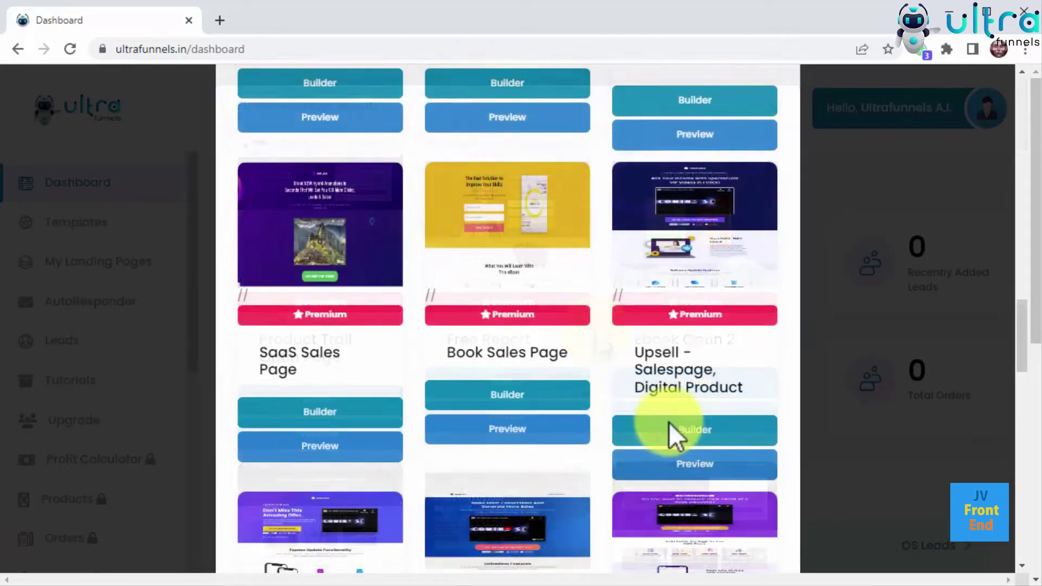
{"action": "left_click", "coordinate": [669, 425]}
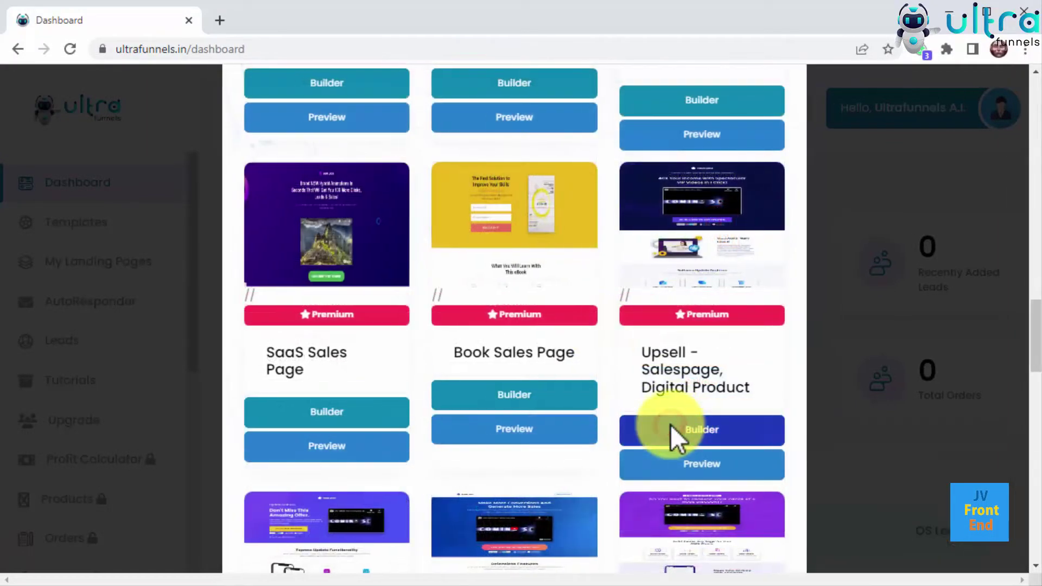
{"action": "left_click", "coordinate": [591, 205]}
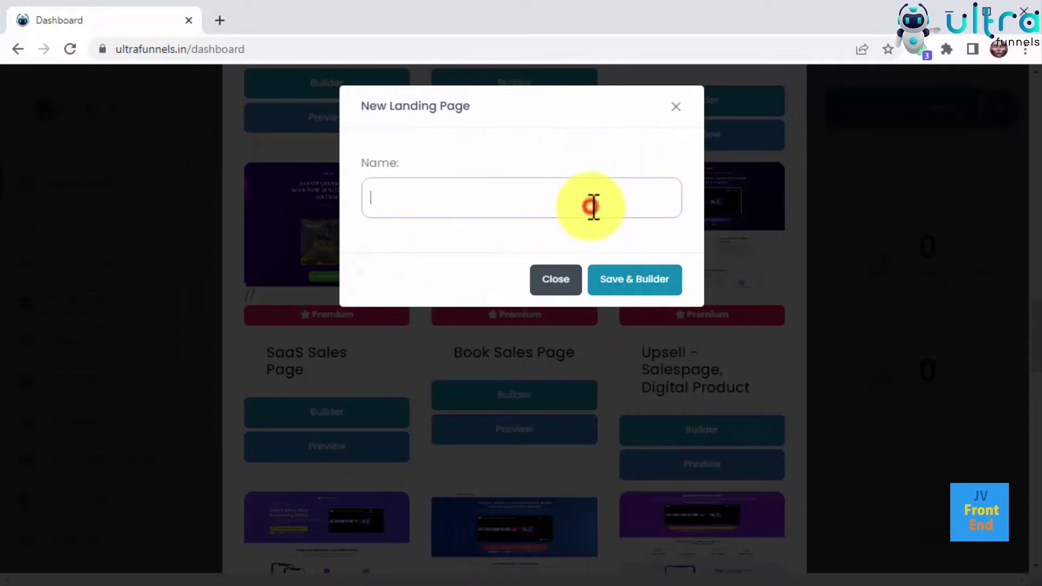
{"action": "type", "text": "New Funnel"}
{"action": "left_click", "coordinate": [666, 281]}
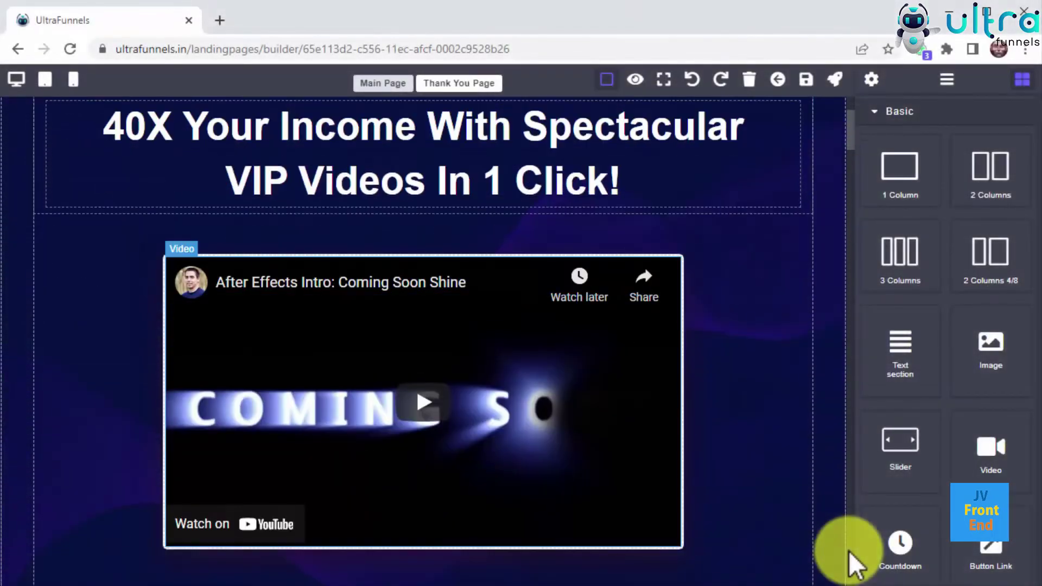
- Scroll through New Funnel's headline, video, Product Name and Feature 1 and 2 sections
{"action": "scroll", "coordinate": [849, 551], "scroll_direction": "down", "scroll_amount": 10}
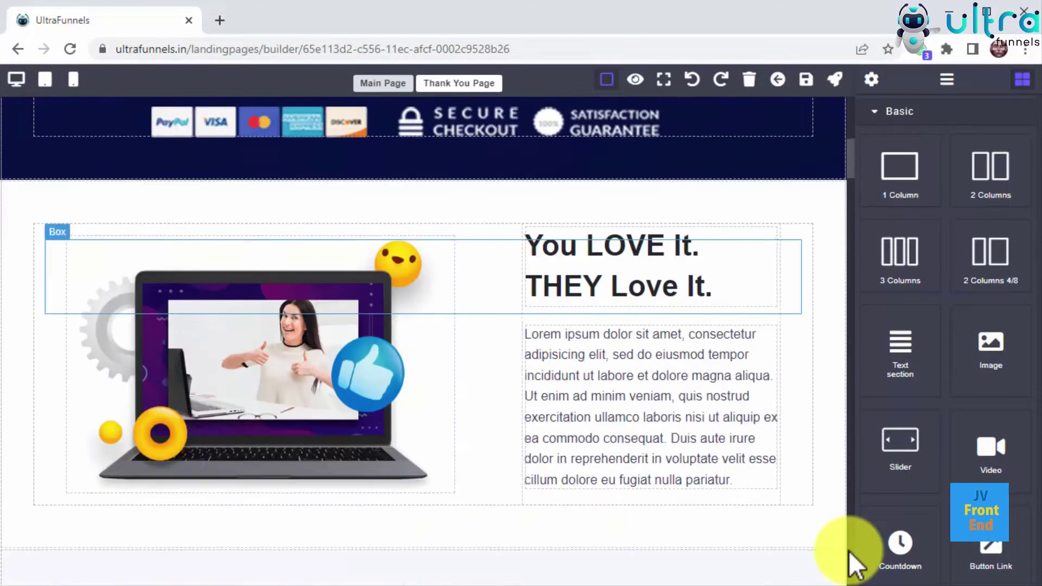
{"action": "scroll", "coordinate": [849, 552], "scroll_direction": "down", "scroll_amount": 10}
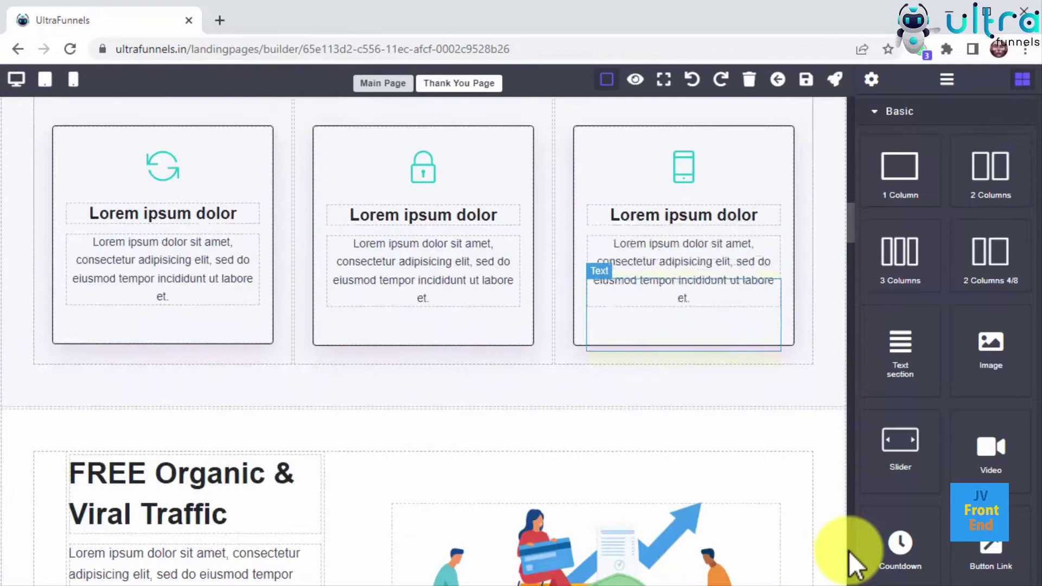
{"action": "scroll", "coordinate": [848, 551], "scroll_direction": "down", "scroll_amount": 5}
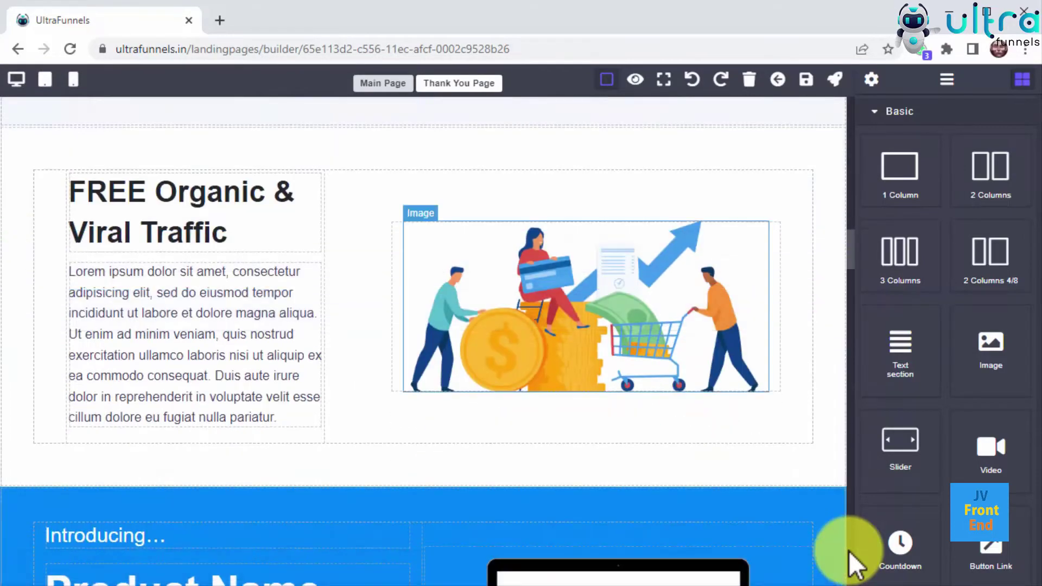
{"action": "scroll", "coordinate": [848, 551], "scroll_direction": "down", "scroll_amount": 8}
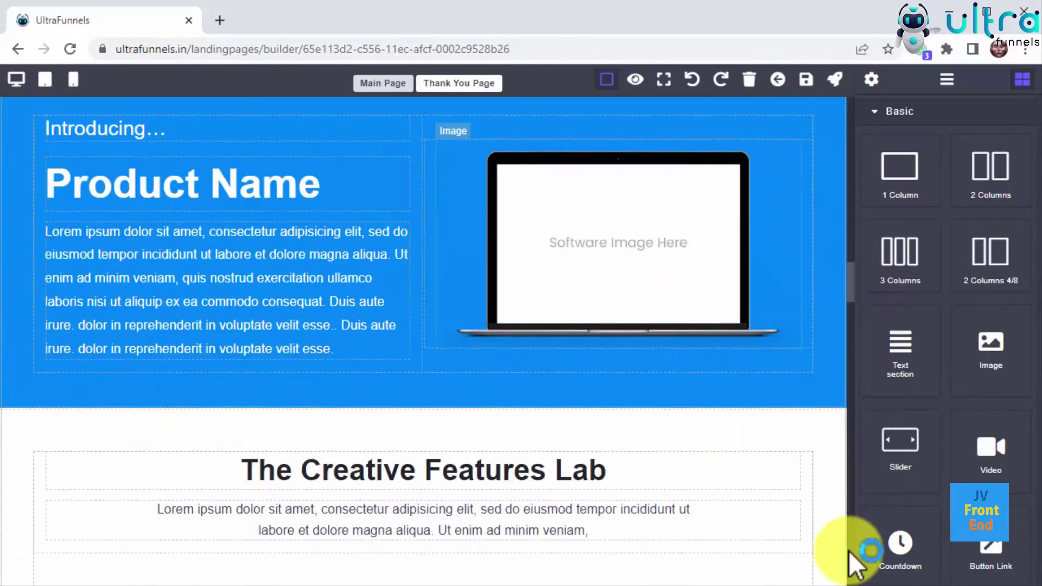
{"action": "scroll", "coordinate": [848, 551], "scroll_direction": "down", "scroll_amount": 7}
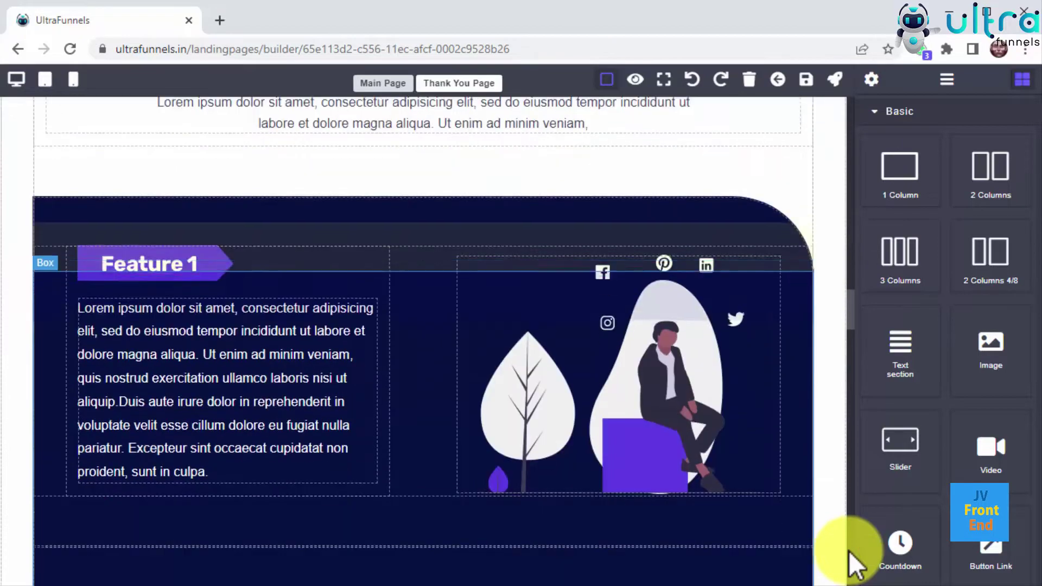
{"action": "scroll", "coordinate": [849, 551], "scroll_direction": "down", "scroll_amount": 5}
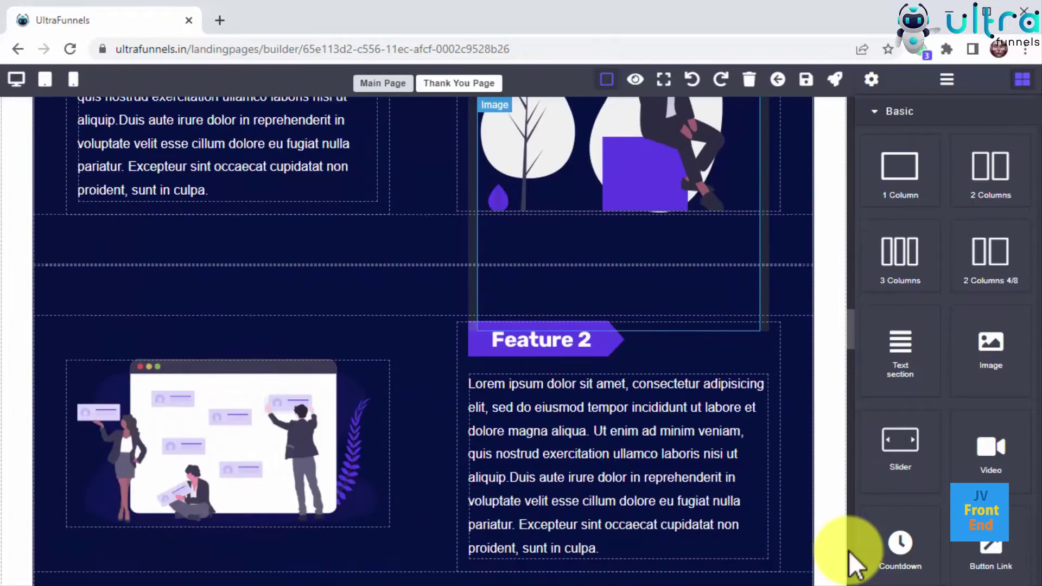
{"action": "scroll", "coordinate": [848, 551], "scroll_direction": "down", "scroll_amount": 1}
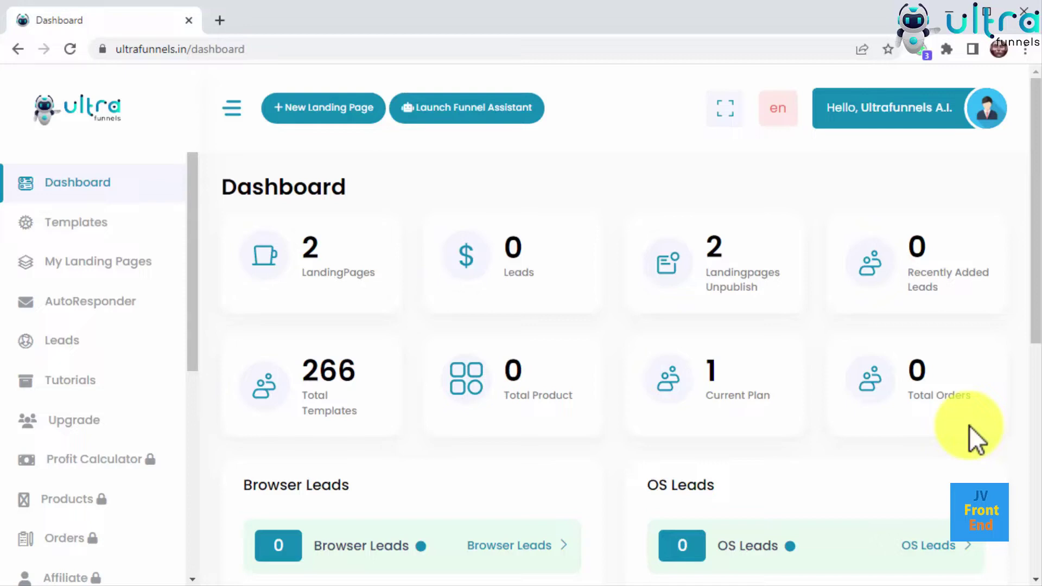
- Relaunch the Funnel Assistant from the dashboard, which now lists two landing pages
{"action": "left_click", "coordinate": [490, 107]}
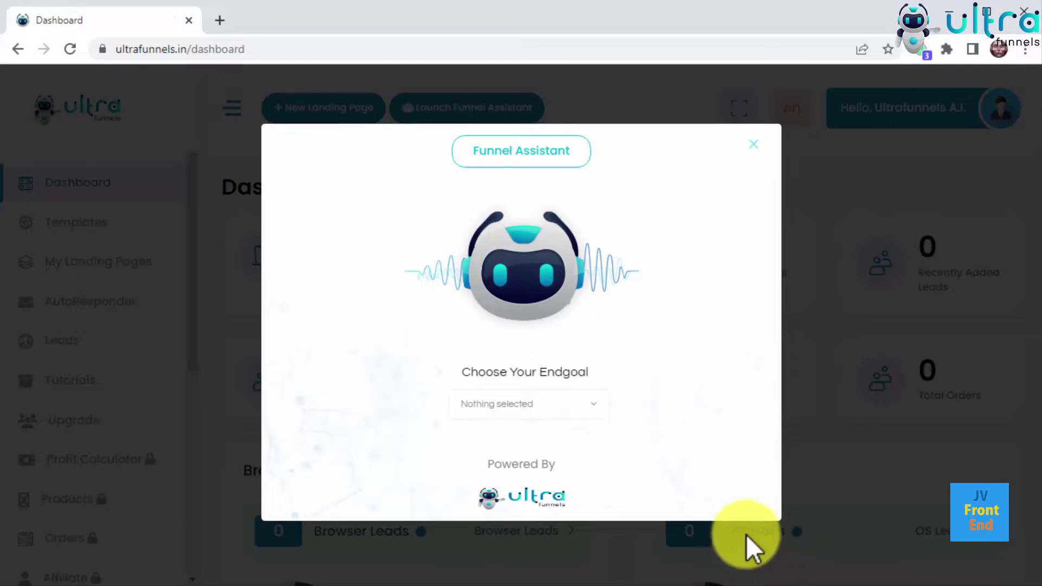
- Run the assistant for Lead Generation, Online Business and a landing page, and view its recommendations
{"action": "left_click", "coordinate": [595, 415]}
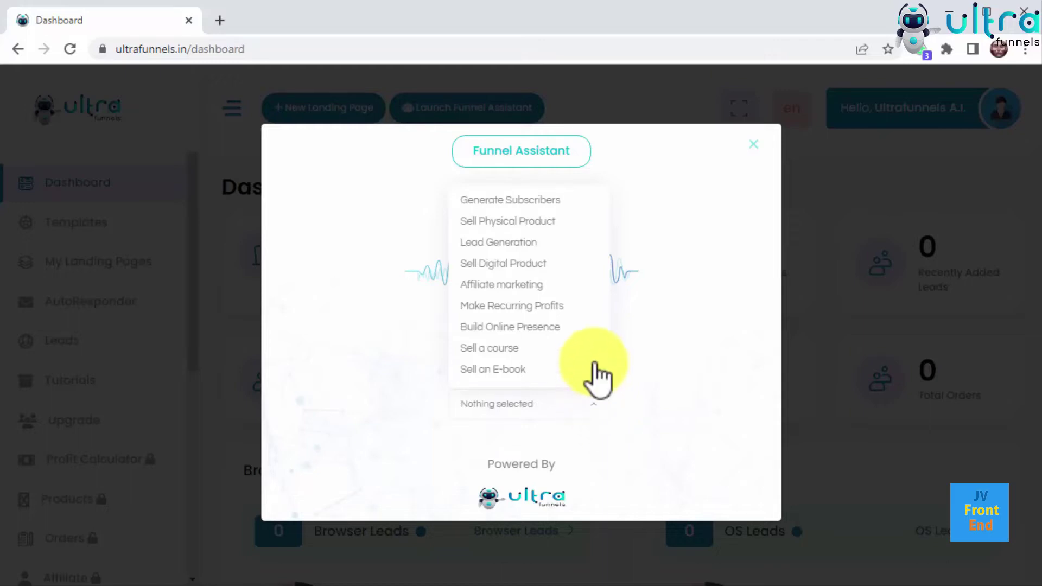
{"action": "left_click", "coordinate": [586, 243]}
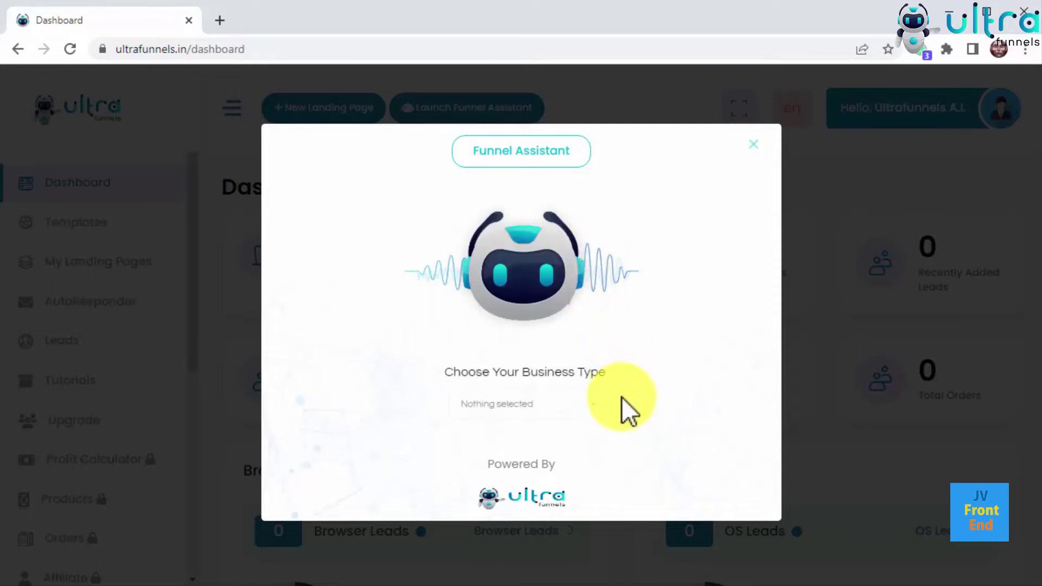
{"action": "left_click", "coordinate": [585, 406]}
{"action": "left_click", "coordinate": [569, 266]}
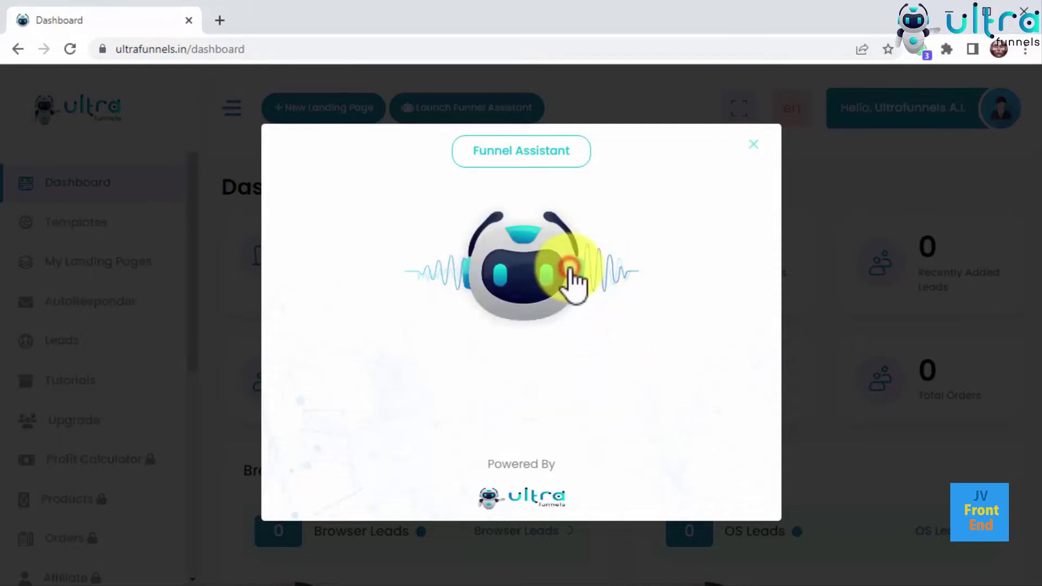
{"action": "left_click", "coordinate": [590, 404]}
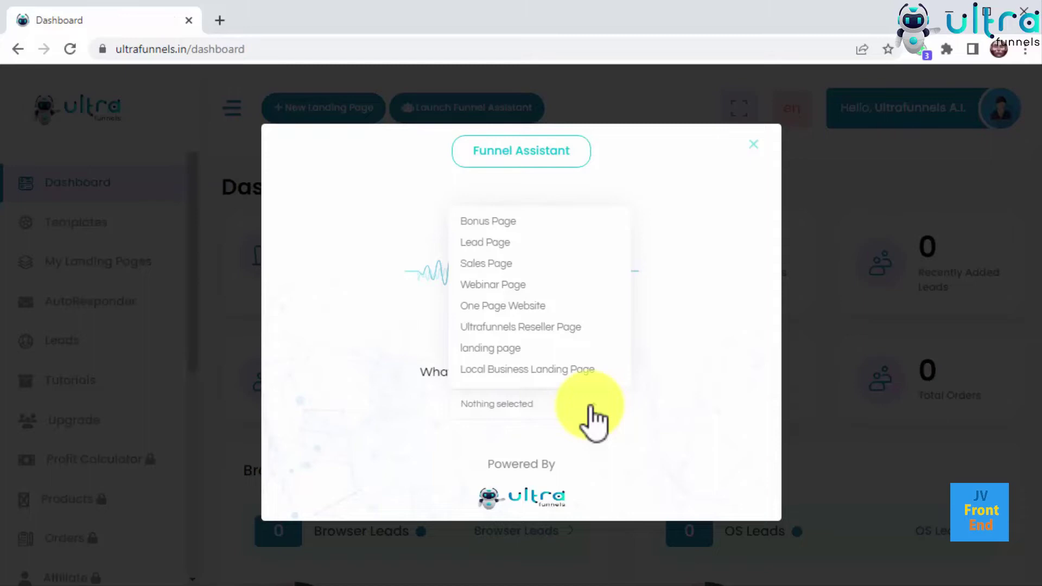
{"action": "left_click", "coordinate": [590, 348]}
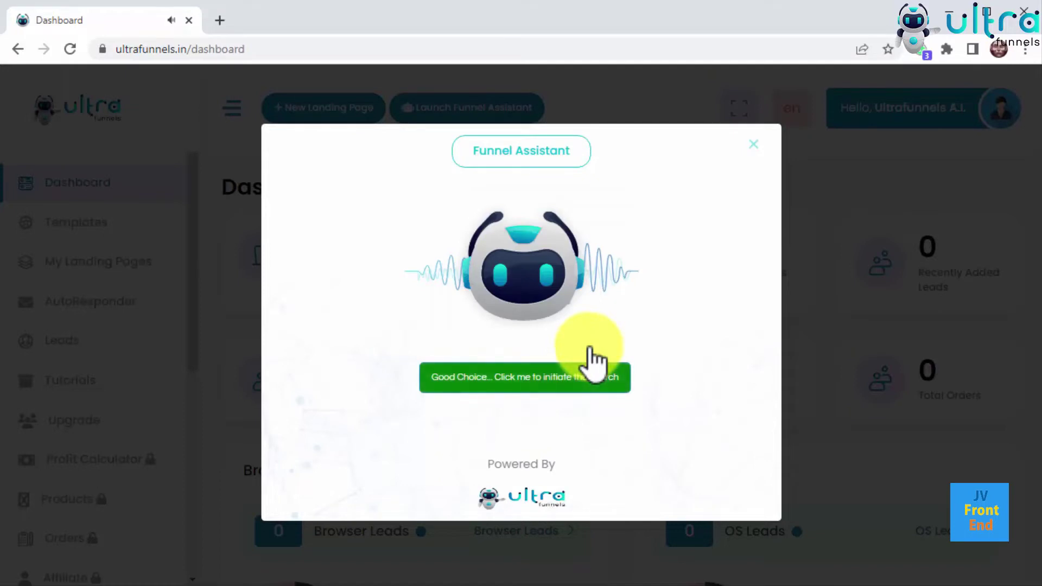
{"action": "left_click", "coordinate": [613, 379]}
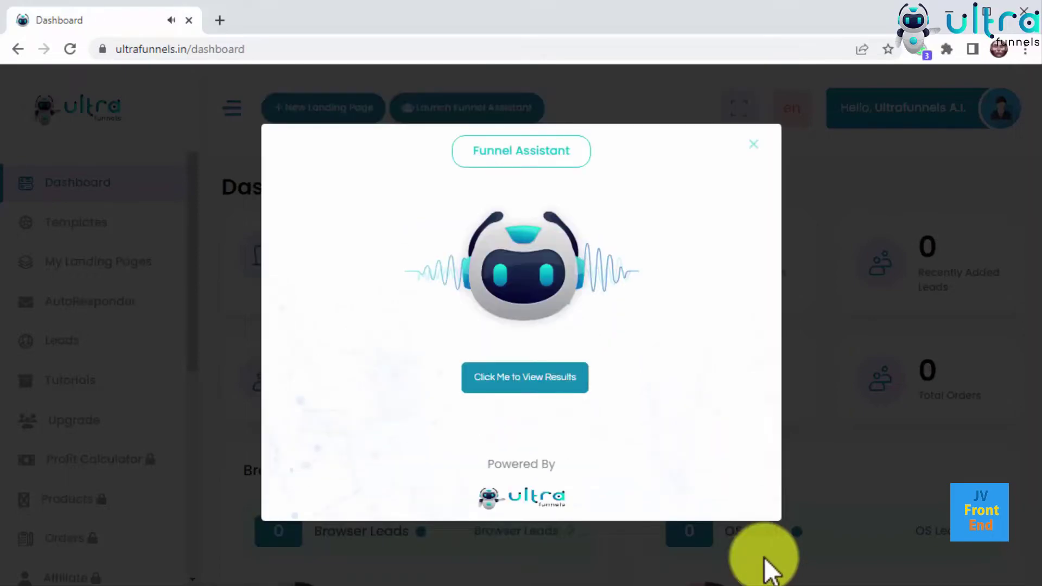
{"action": "left_click", "coordinate": [580, 384]}
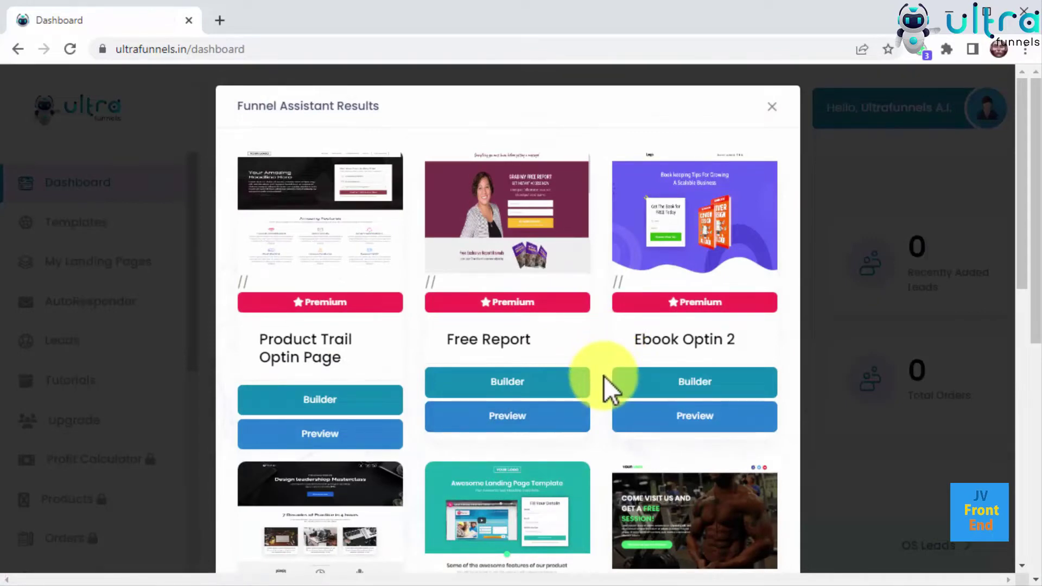
- Create a page named 'Product Funnel' from the Product Landing Page template
{"action": "scroll", "coordinate": [605, 378], "scroll_direction": "down", "scroll_amount": 3}
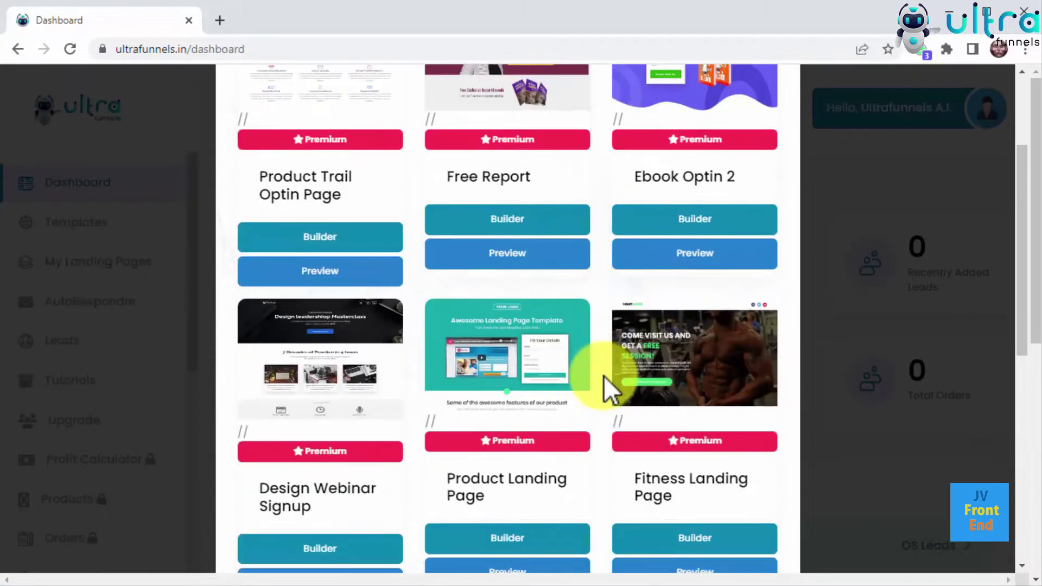
{"action": "scroll", "coordinate": [603, 375], "scroll_direction": "down", "scroll_amount": 5}
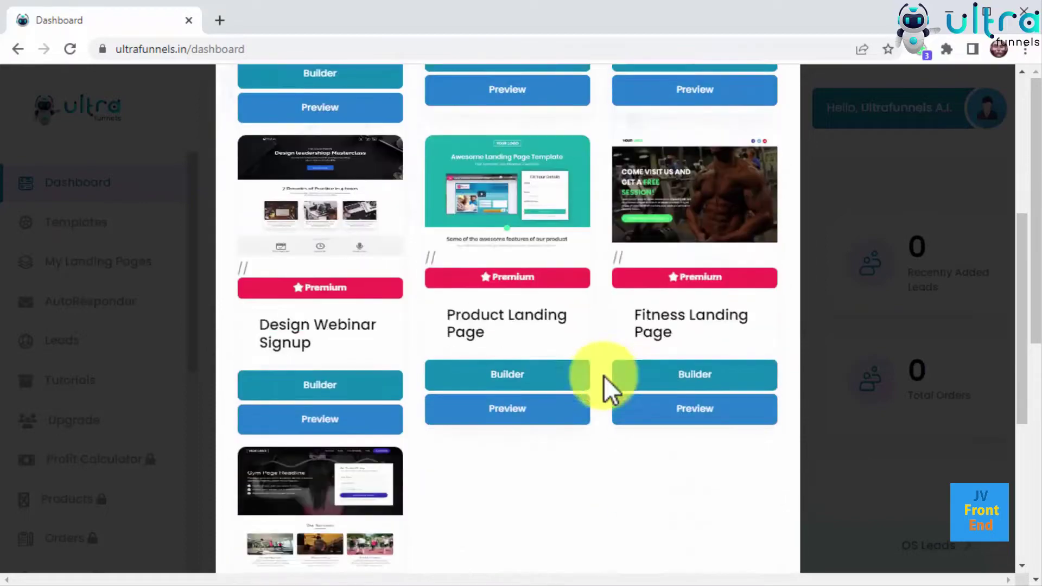
{"action": "scroll", "coordinate": [603, 375], "scroll_direction": "up", "scroll_amount": 3}
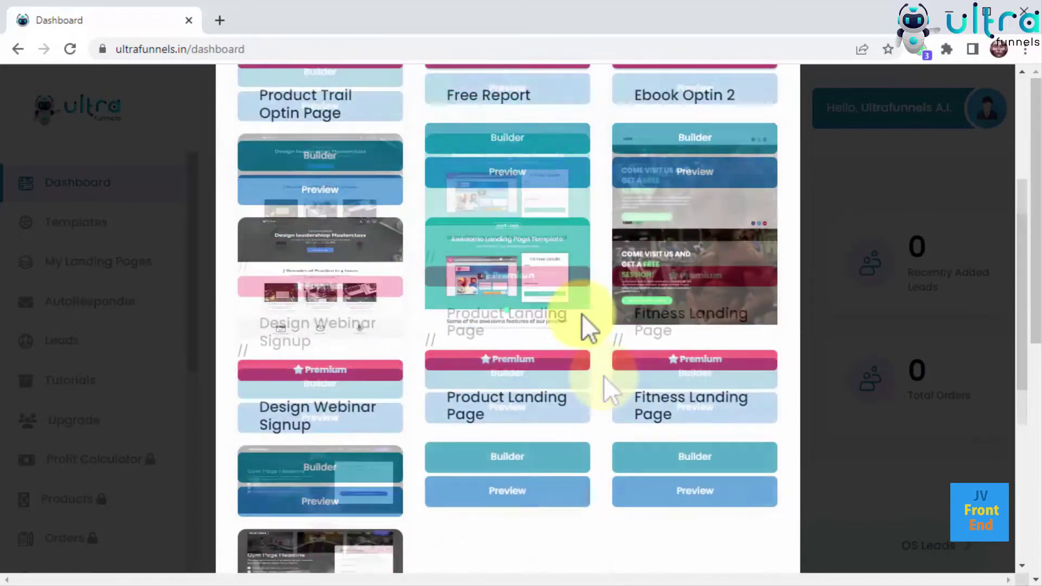
{"action": "left_click", "coordinate": [552, 462]}
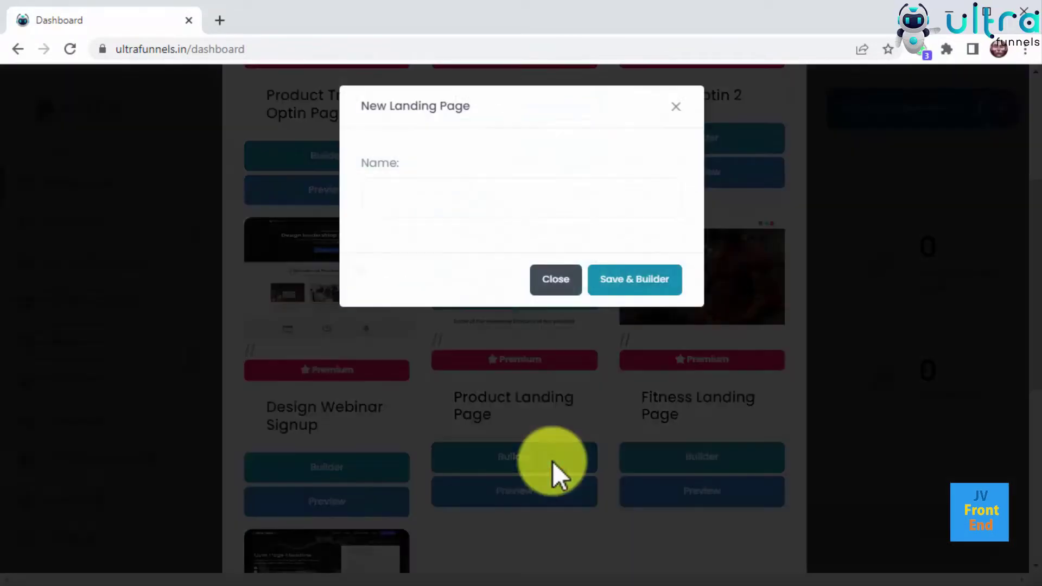
{"action": "left_click", "coordinate": [601, 185]}
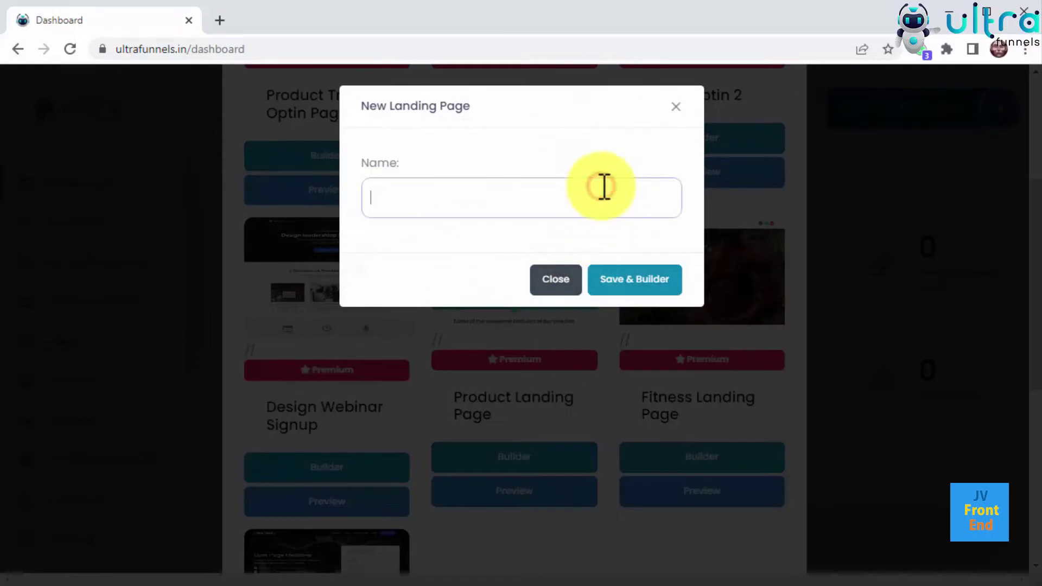
{"action": "type", "text": "Product"}
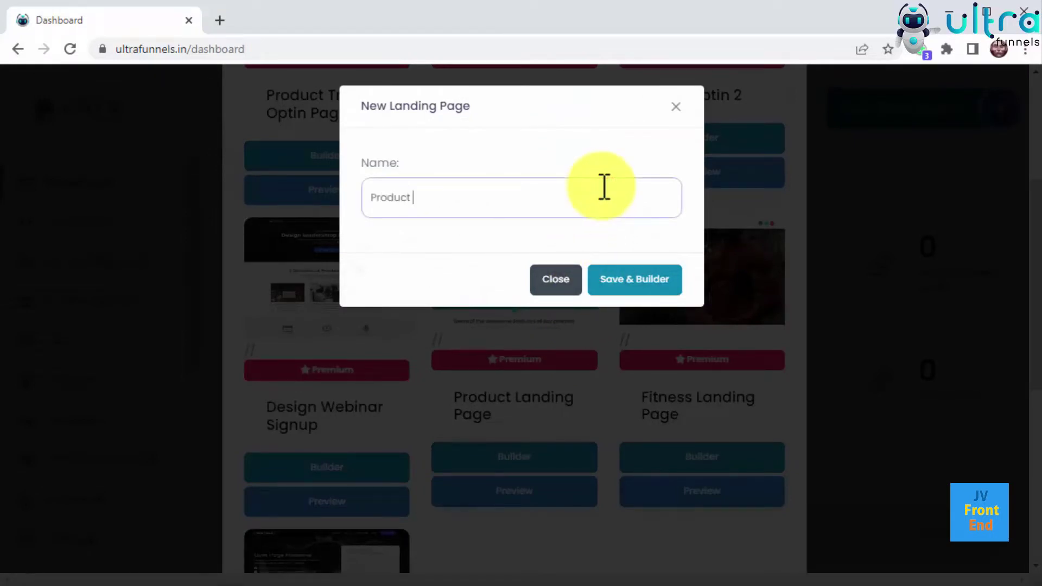
{"action": "type", "text": " Funnel"}
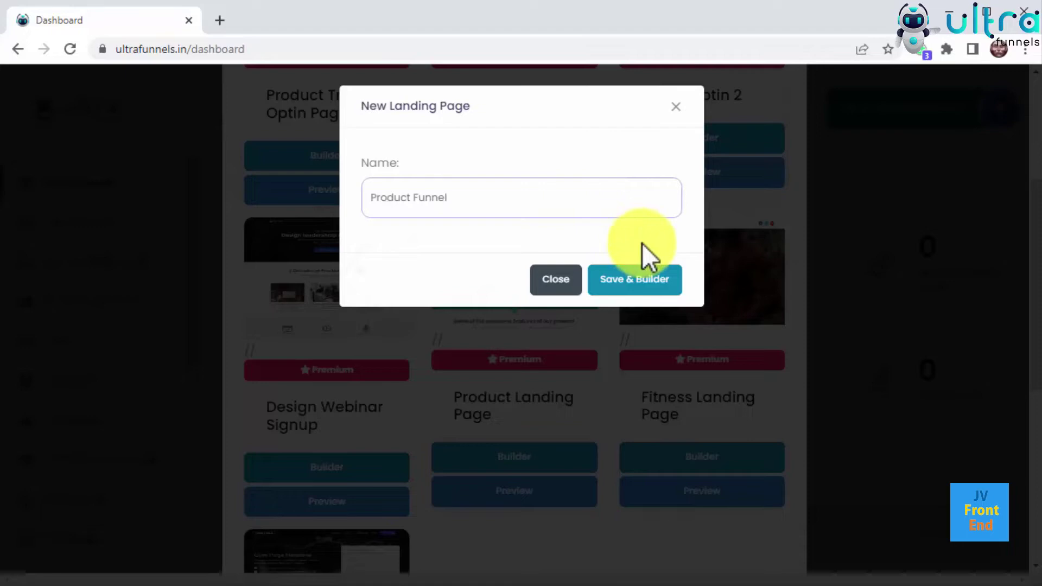
{"action": "left_click", "coordinate": [665, 286]}
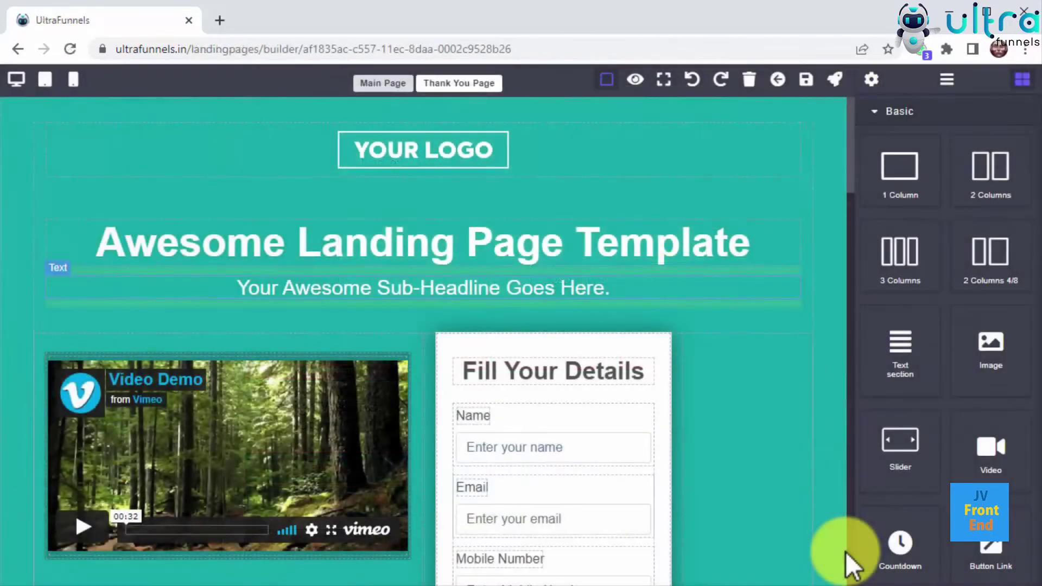
- Review the headline, video, Fill Your Details form, features and testimonials, then save the page
{"action": "scroll", "coordinate": [845, 552], "scroll_direction": "down", "scroll_amount": 1}
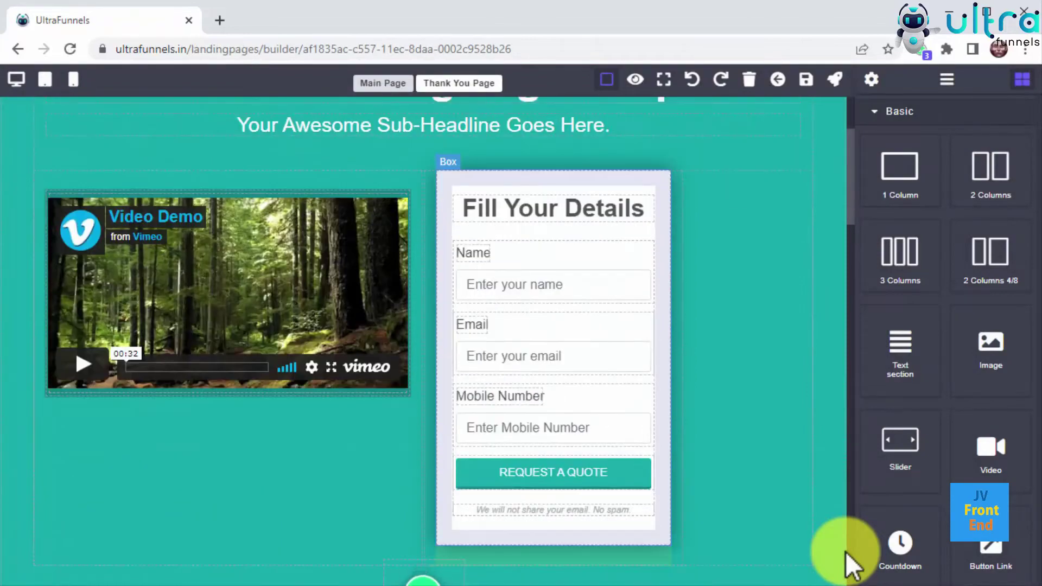
{"action": "scroll", "coordinate": [845, 552], "scroll_direction": "down", "scroll_amount": 4}
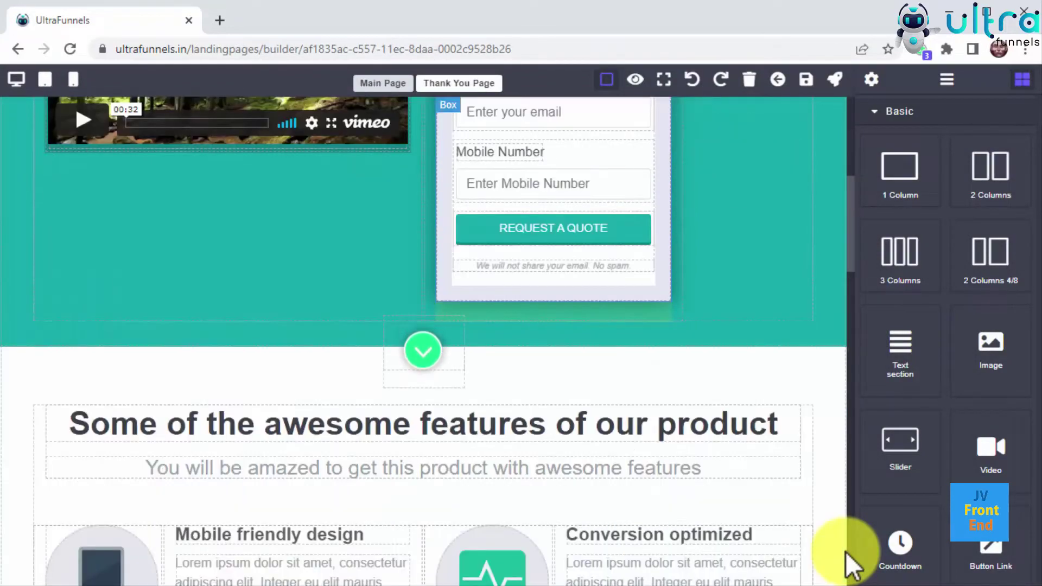
{"action": "scroll", "coordinate": [845, 551], "scroll_direction": "down", "scroll_amount": 1}
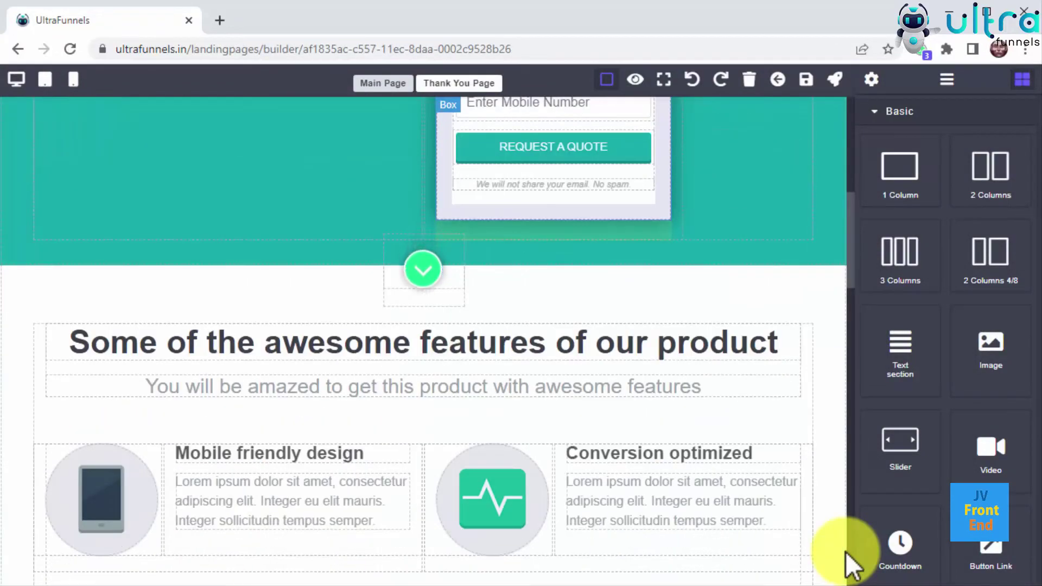
{"action": "scroll", "coordinate": [846, 552], "scroll_direction": "down", "scroll_amount": 1}
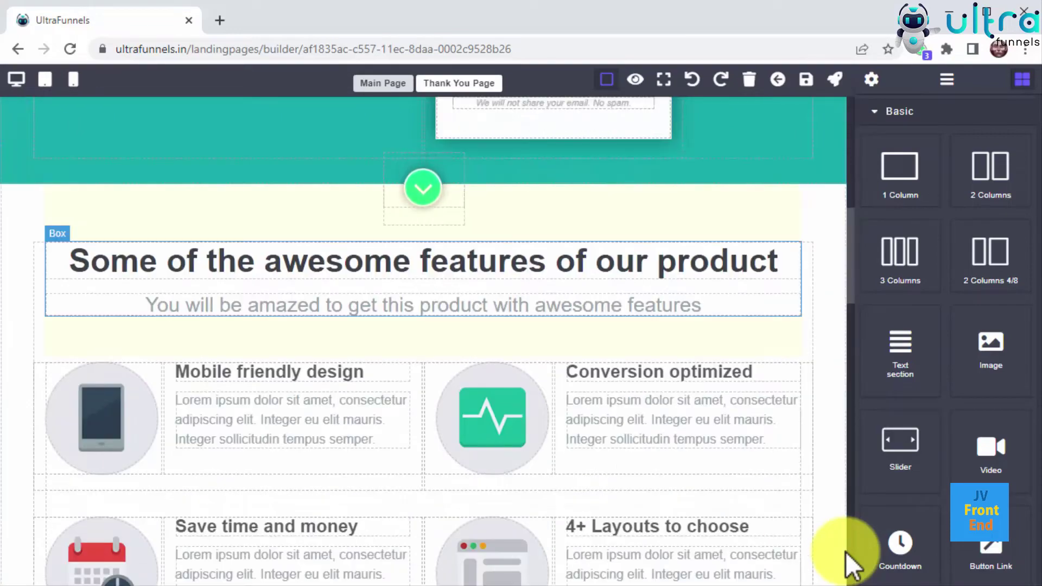
{"action": "scroll", "coordinate": [845, 551], "scroll_direction": "down", "scroll_amount": 2}
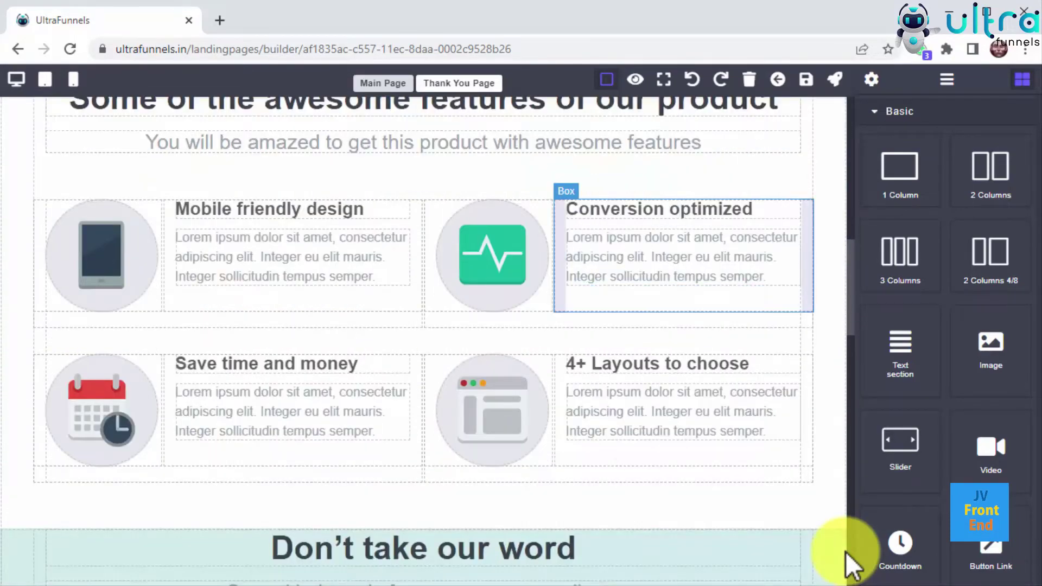
{"action": "scroll", "coordinate": [845, 552], "scroll_direction": "down", "scroll_amount": 3}
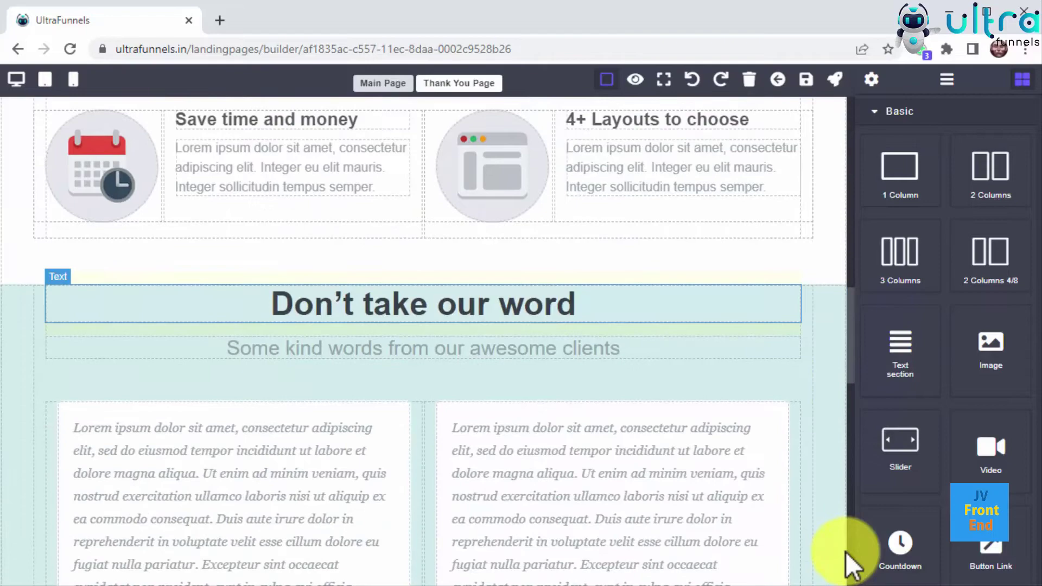
{"action": "scroll", "coordinate": [846, 551], "scroll_direction": "down", "scroll_amount": 2}
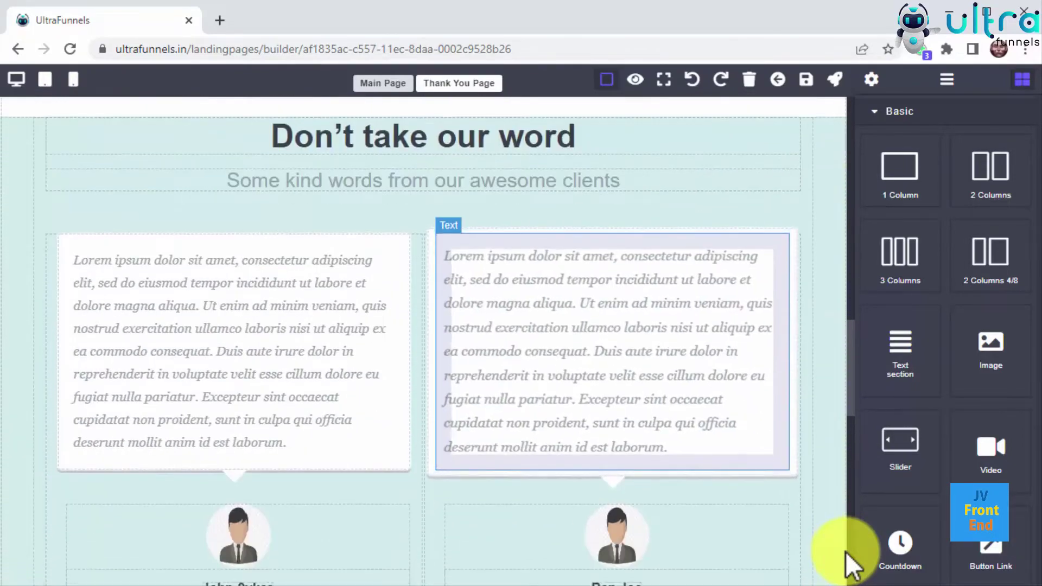
{"action": "scroll", "coordinate": [845, 551], "scroll_direction": "down", "scroll_amount": 2}
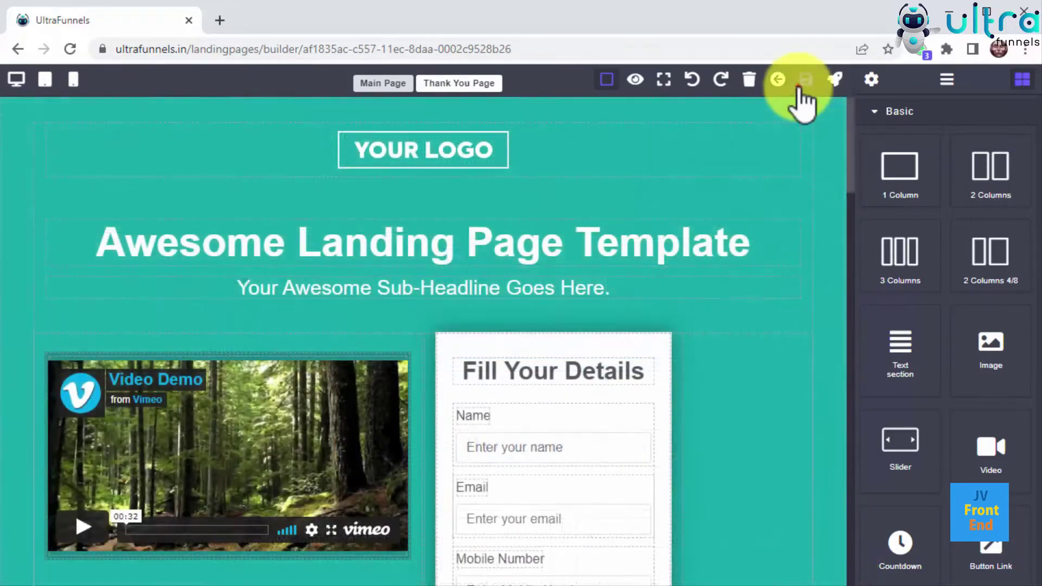
{"action": "left_click", "coordinate": [799, 85]}
- Check Product Funnel's page settings, then start a new landing page from the dashboard
{"action": "left_click", "coordinate": [834, 77]}
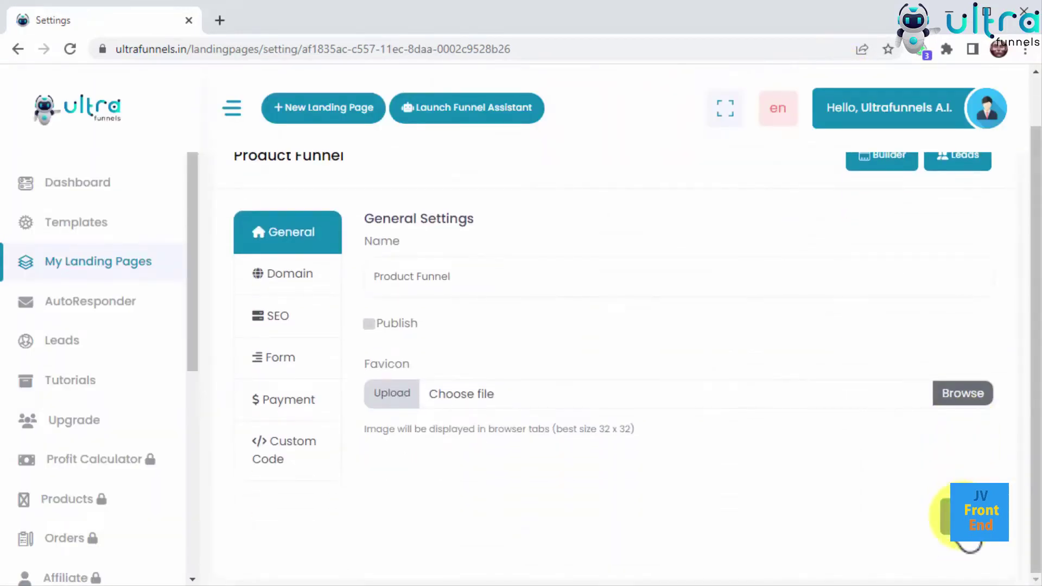
{"action": "left_click", "coordinate": [95, 186]}
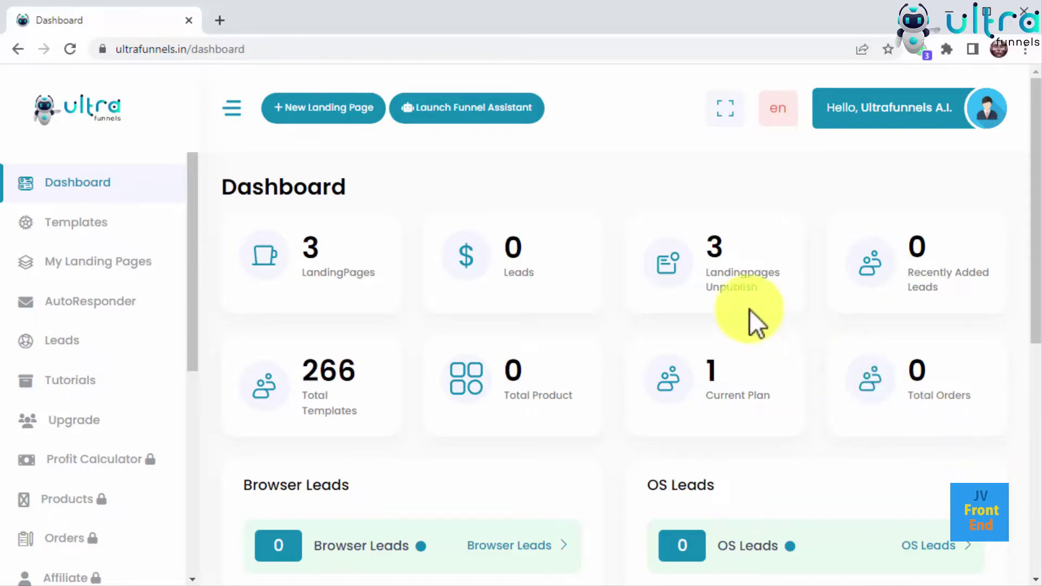
{"action": "left_click", "coordinate": [359, 120]}
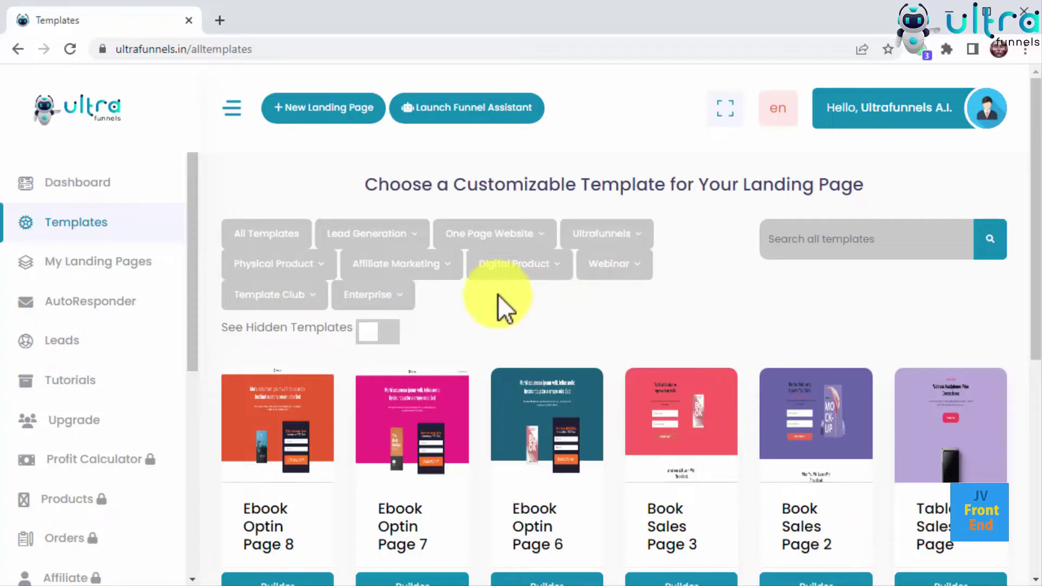
- Browse the Lead Generation, One Page Website, Ultrafunnels and Physical Product template sub-categories
{"action": "left_click", "coordinate": [410, 232]}
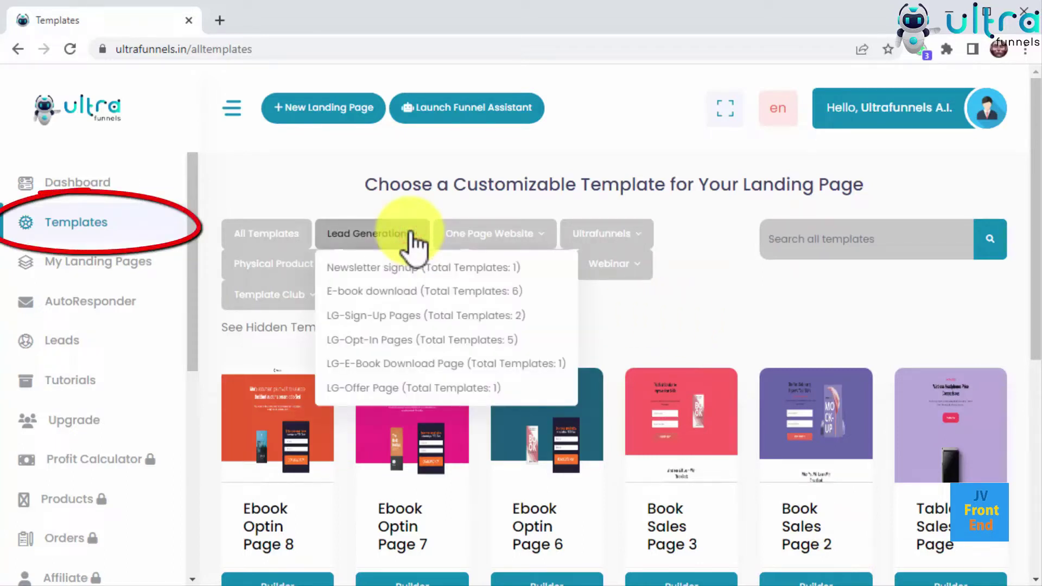
{"action": "left_click", "coordinate": [529, 234]}
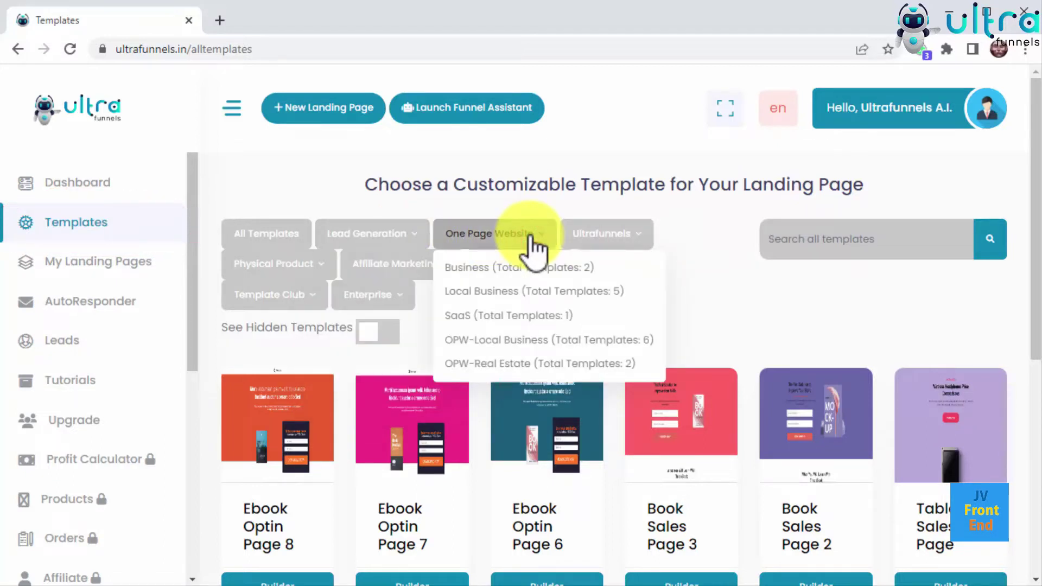
{"action": "left_click", "coordinate": [625, 237]}
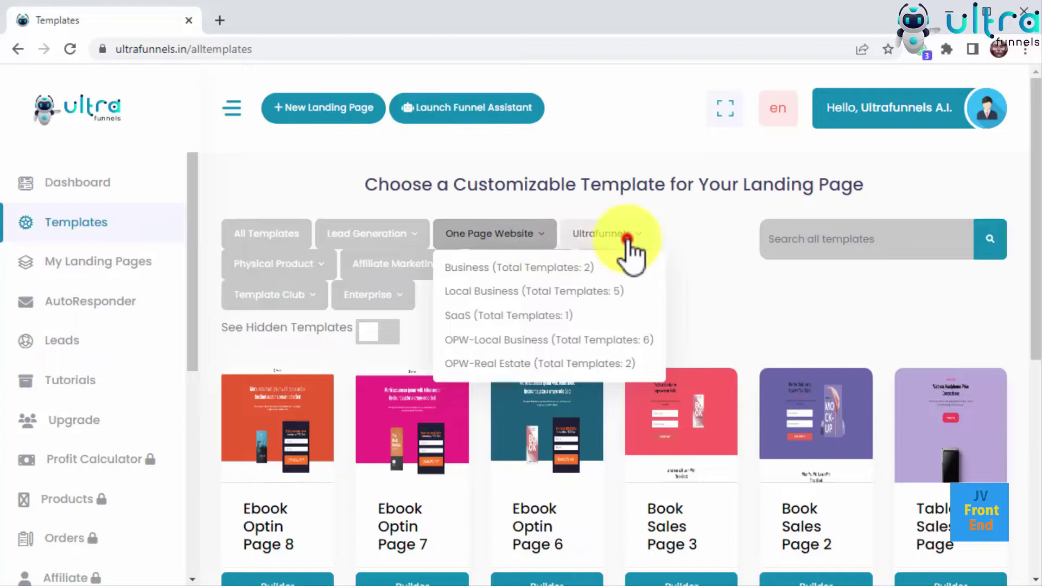
{"action": "left_click", "coordinate": [628, 238]}
{"action": "left_click", "coordinate": [304, 264]}
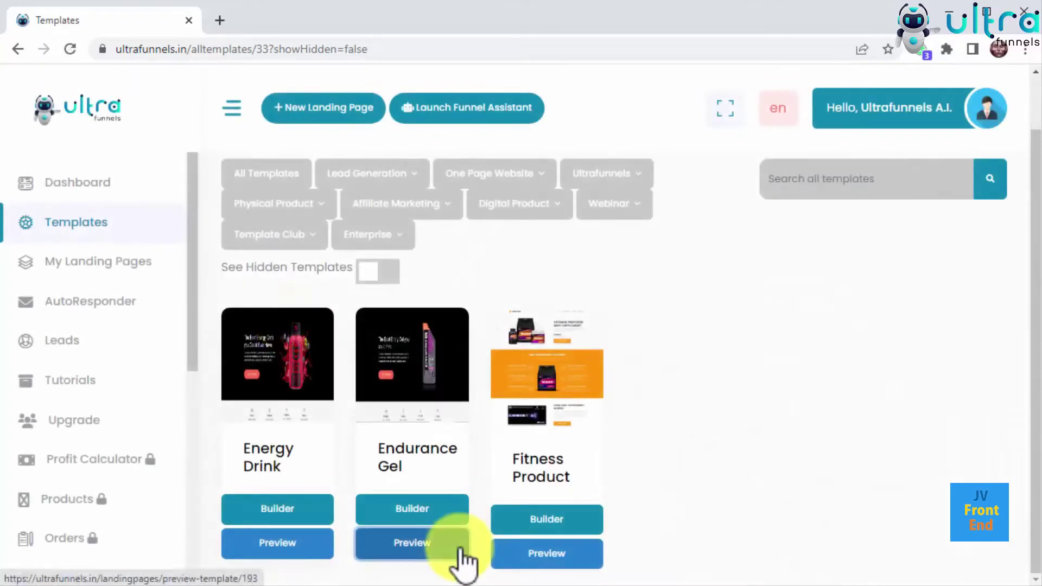
- Preview the Endurance Gel template and start a new page from it
{"action": "left_click", "coordinate": [461, 553]}
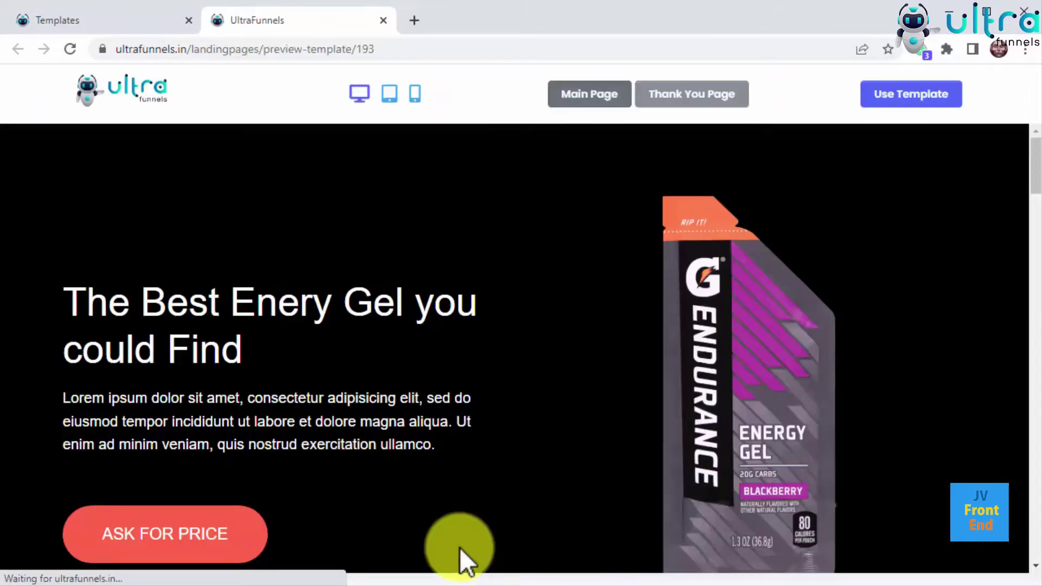
{"action": "scroll", "coordinate": [460, 548], "scroll_direction": "down", "scroll_amount": 6}
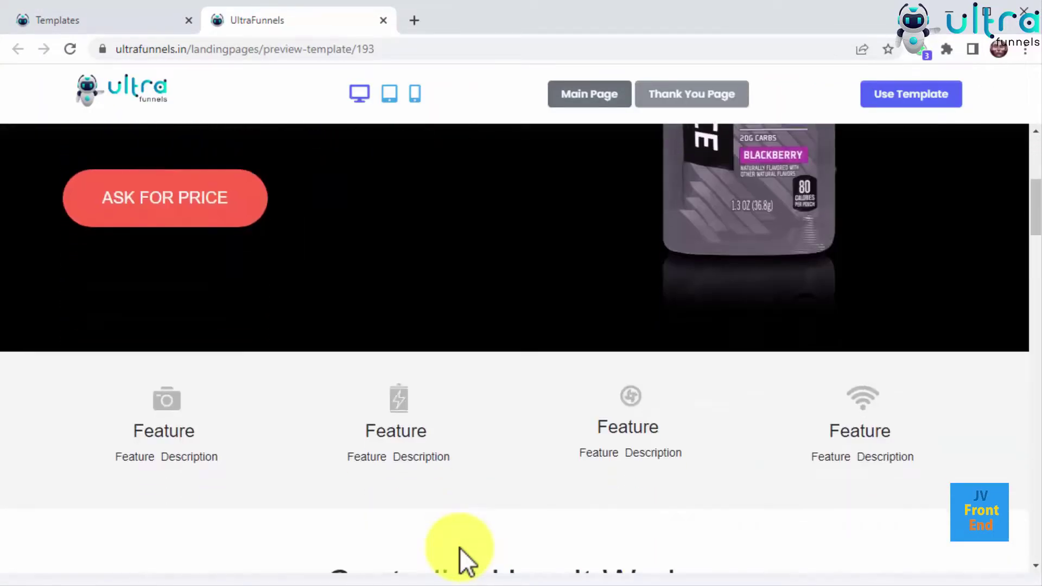
{"action": "scroll", "coordinate": [460, 548], "scroll_direction": "down", "scroll_amount": 5}
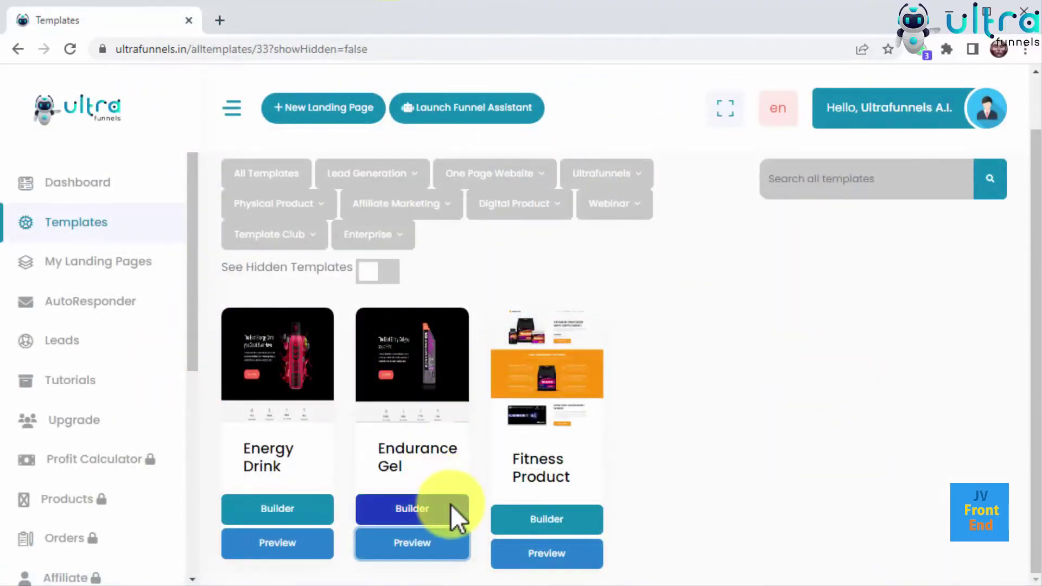
{"action": "left_click", "coordinate": [450, 503]}
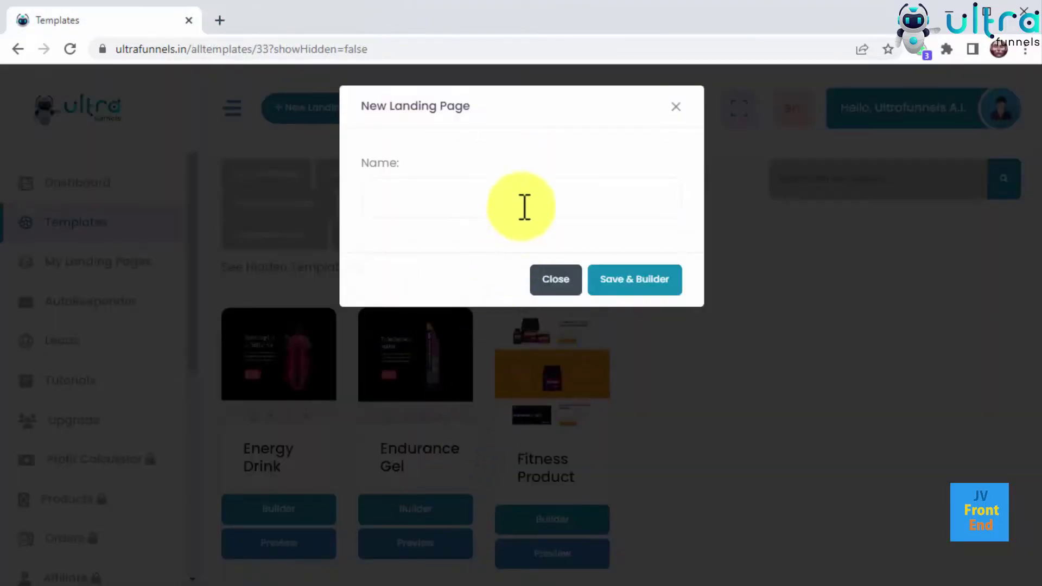
- Name the new Endurance Gel landing page 'Health Product' and browse the builder's Basic elements panel
{"action": "left_click", "coordinate": [525, 196]}
{"action": "type", "text": "Health "}
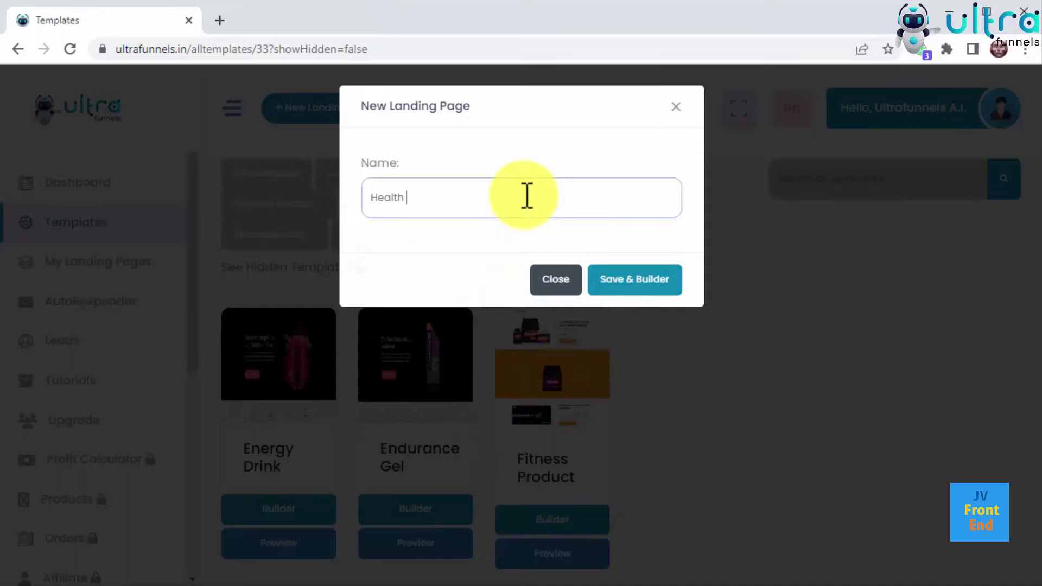
{"action": "type", "text": "Product"}
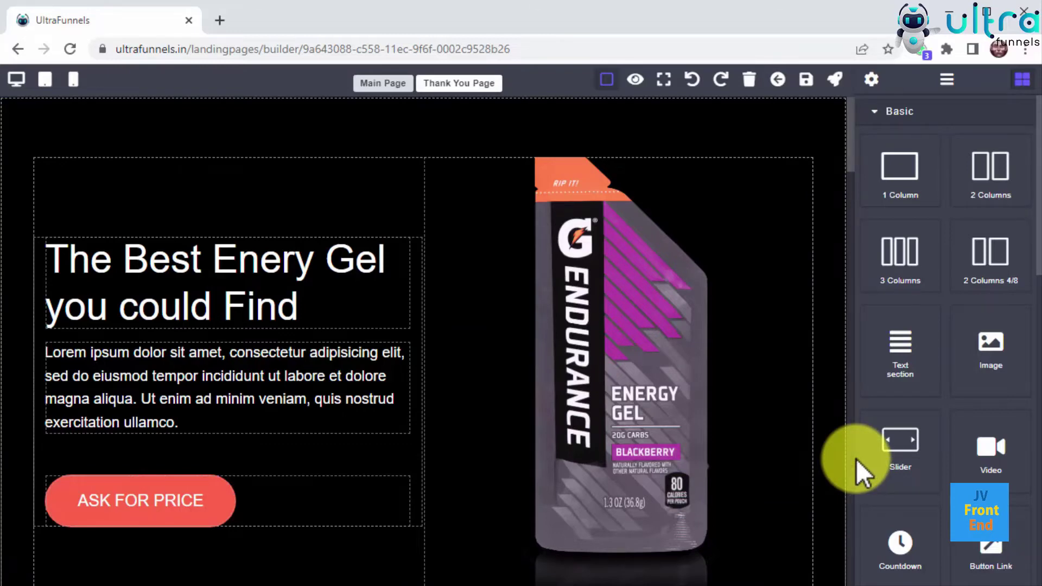
{"action": "scroll", "coordinate": [855, 458], "scroll_direction": "down", "scroll_amount": 5}
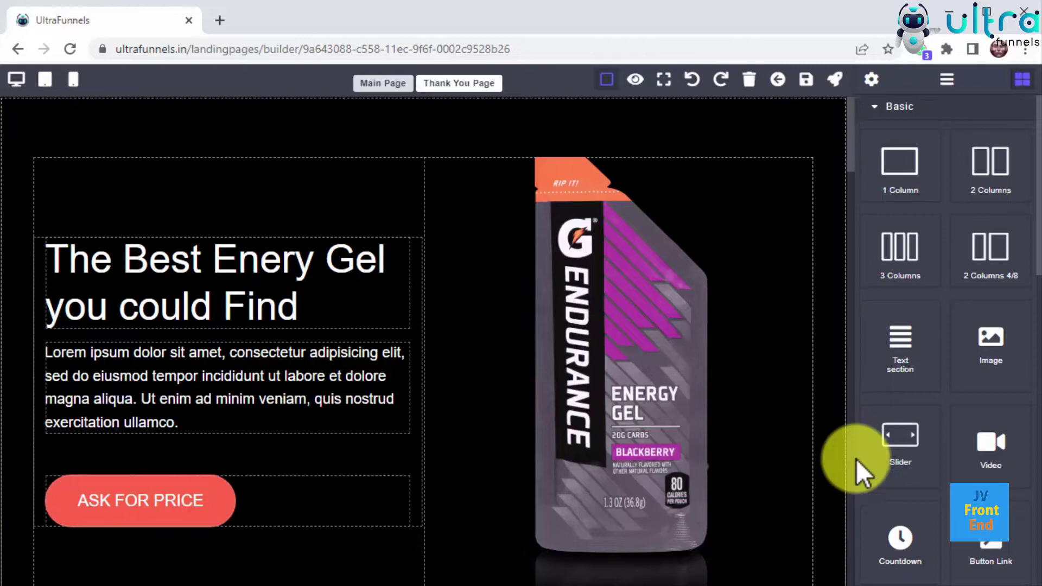
{"action": "scroll", "coordinate": [855, 458], "scroll_direction": "down", "scroll_amount": 3}
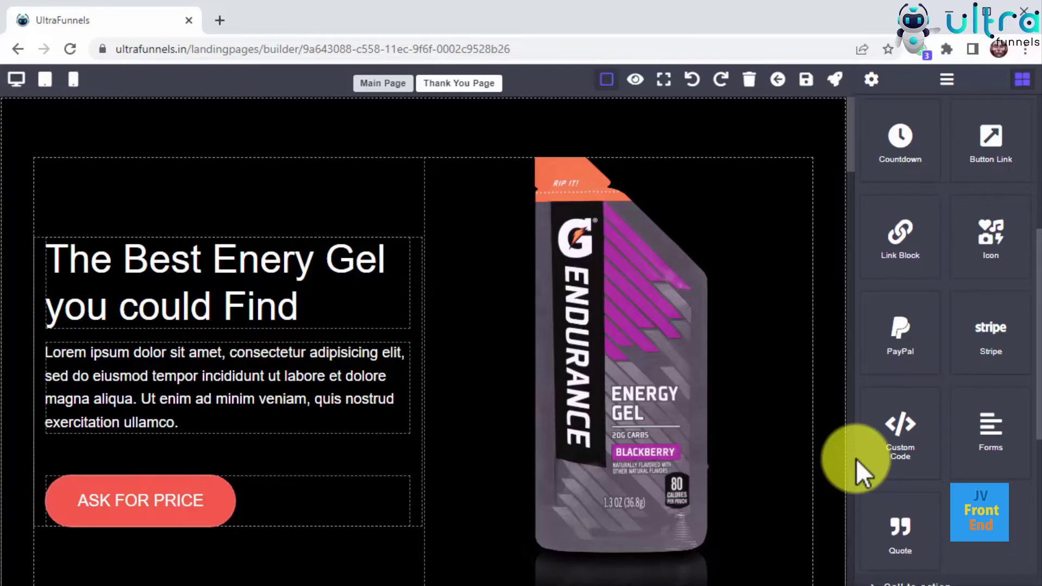
{"action": "scroll", "coordinate": [830, 392], "scroll_direction": "down", "scroll_amount": 2}
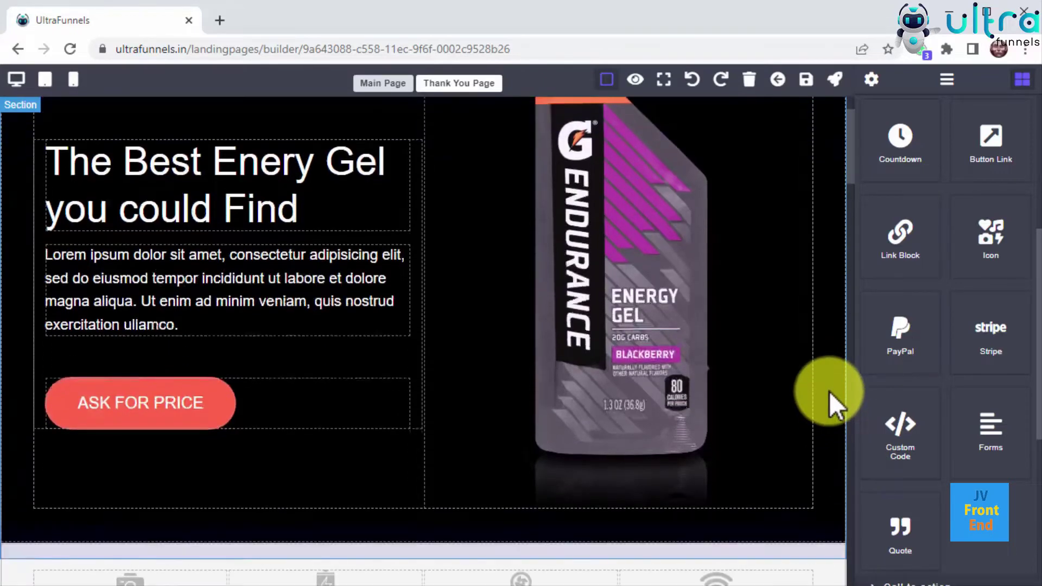
{"action": "scroll", "coordinate": [829, 392], "scroll_direction": "down", "scroll_amount": 3}
- Drag a Countdown below the hero and a Text section beneath it, then move its paragraph above the title
{"action": "left_click_drag", "start_coordinate": [891, 140], "coordinate": [736, 397]}
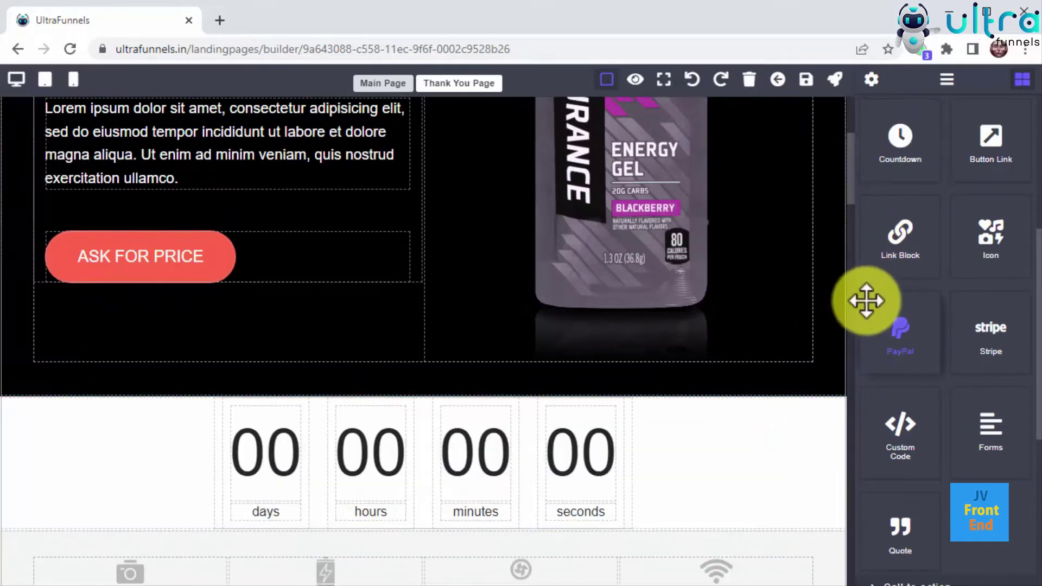
{"action": "scroll", "coordinate": [867, 301], "scroll_direction": "up", "scroll_amount": 5}
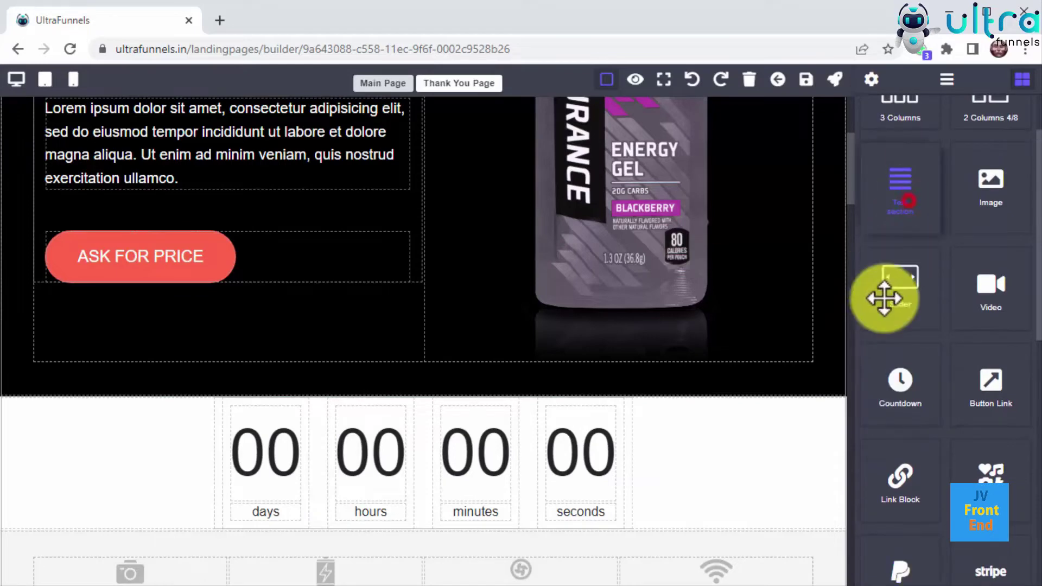
{"action": "left_click_drag", "start_coordinate": [884, 299], "coordinate": [594, 540]}
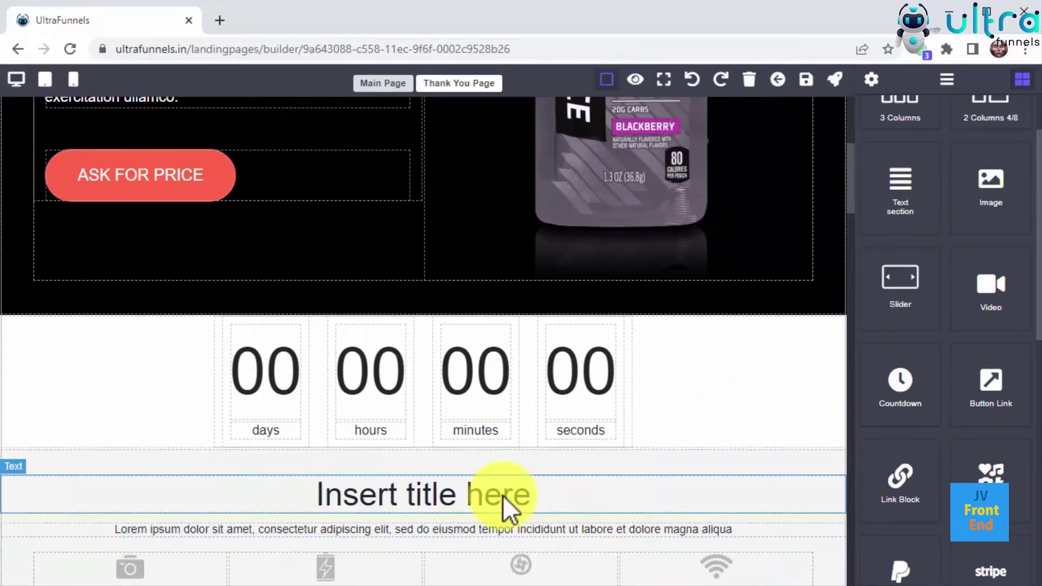
{"action": "left_click_drag", "start_coordinate": [509, 525], "coordinate": [513, 465]}
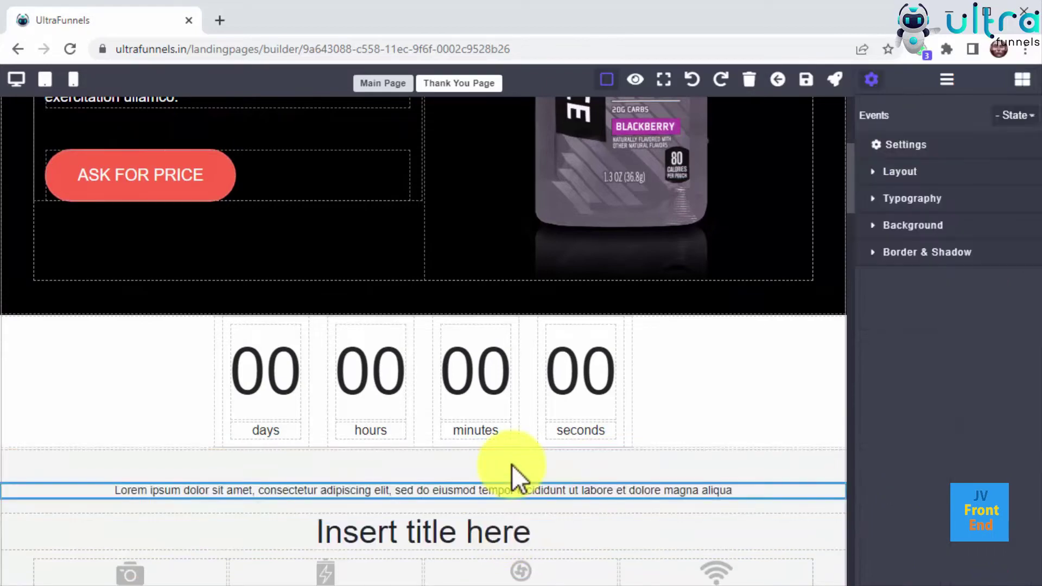
- Replace the paragraph text with 'Be Quick! Price Will 2X After This Countdown Expires!'
{"action": "triple_click", "coordinate": [626, 493]}
{"action": "type", "text": "B"}
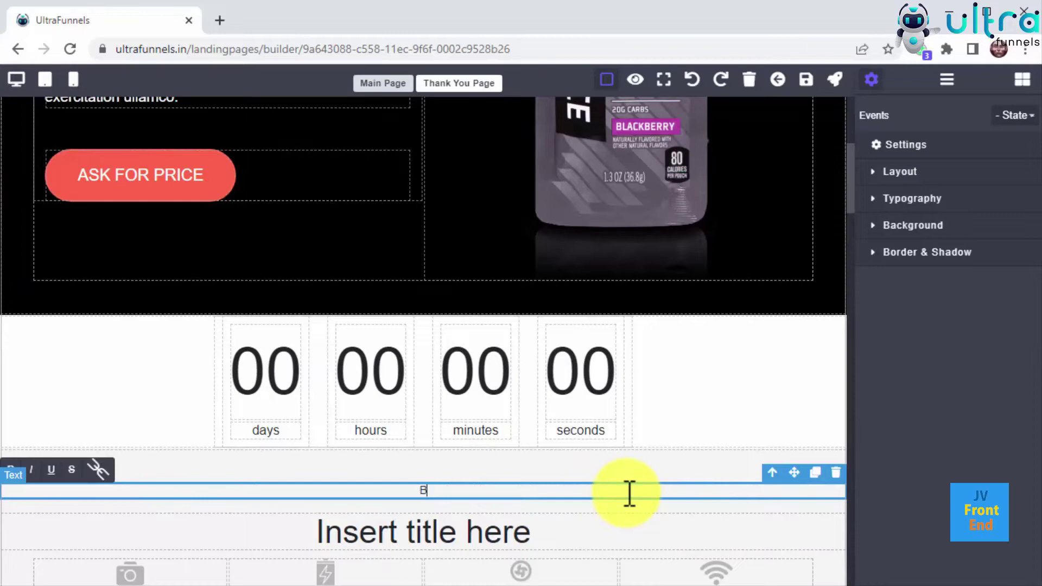
{"action": "type", "text": "e Quick! Price Will 2X After This Countdown Expires!"}
{"action": "key", "text": "ctrl+a"}
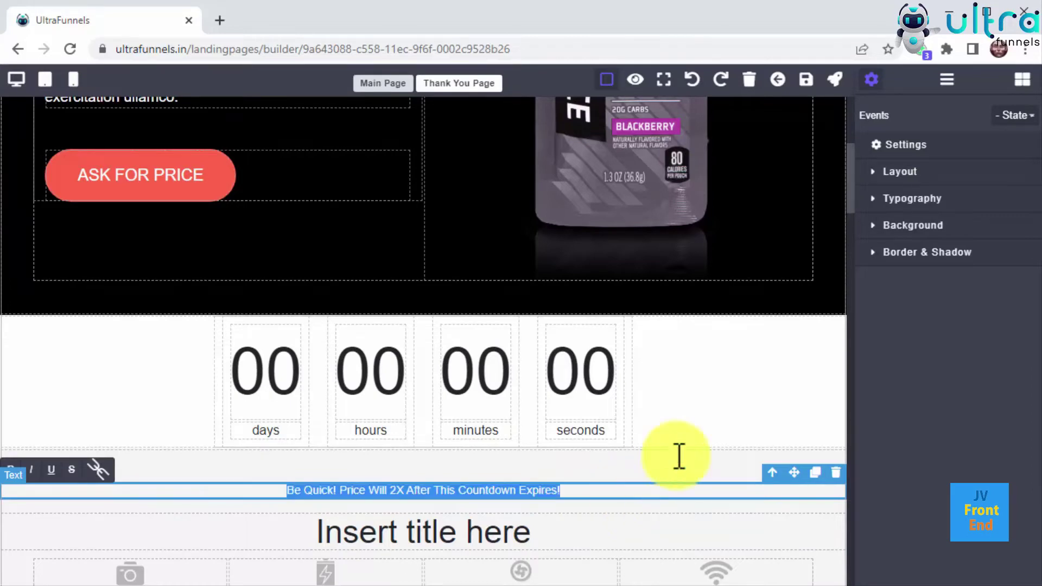
- Raise the paragraph's font size to 43 px in its Typography settings
{"action": "left_click", "coordinate": [929, 146]}
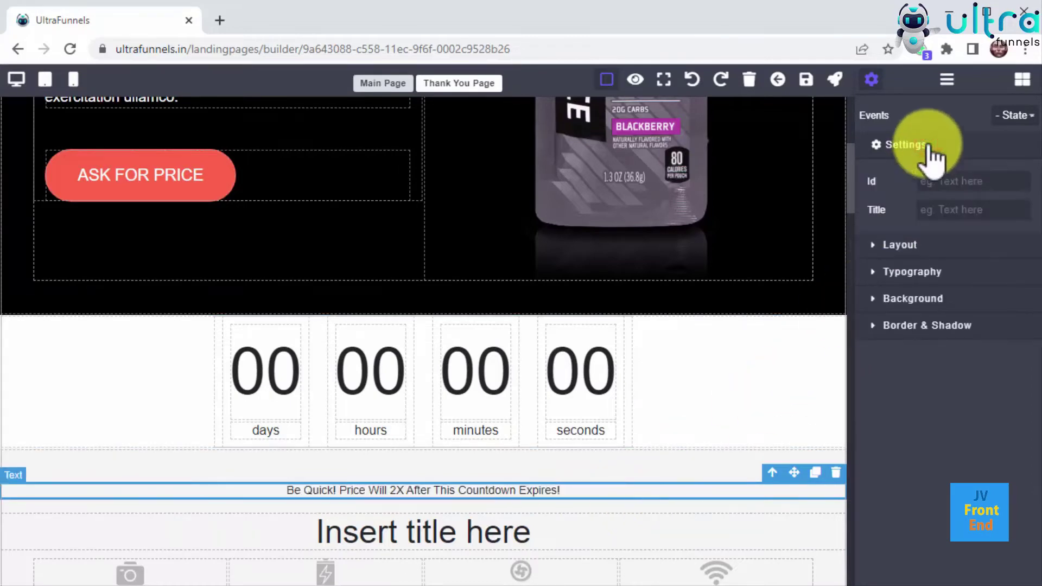
{"action": "left_click", "coordinate": [911, 272]}
{"action": "scroll", "coordinate": [907, 272], "scroll_direction": "down", "scroll_amount": 1}
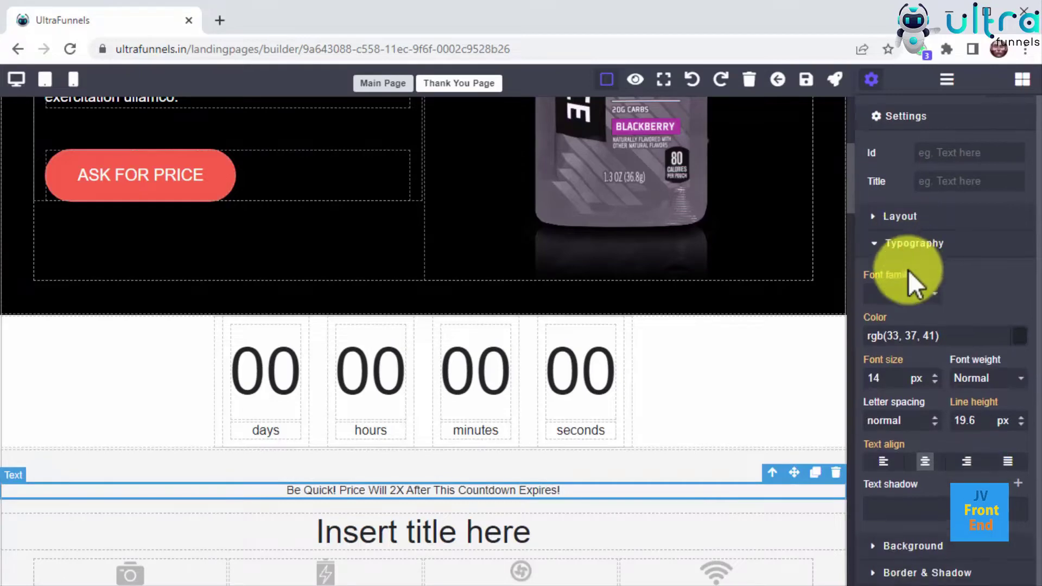
{"action": "left_click", "coordinate": [935, 374]}
{"action": "left_click", "coordinate": [935, 374]}
{"action": "left_click", "coordinate": [935, 373]}
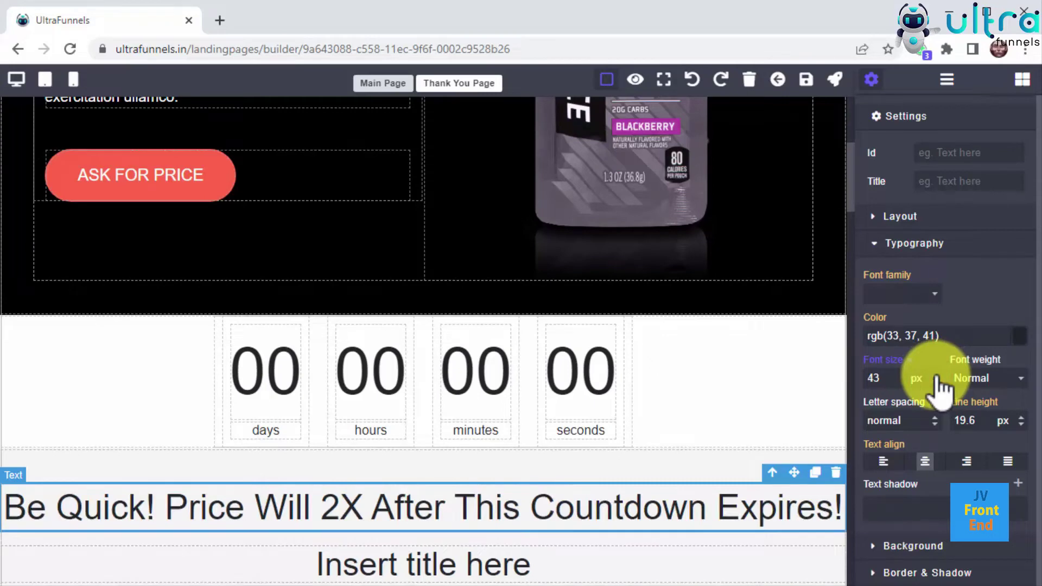
{"action": "left_click", "coordinate": [1019, 82]}
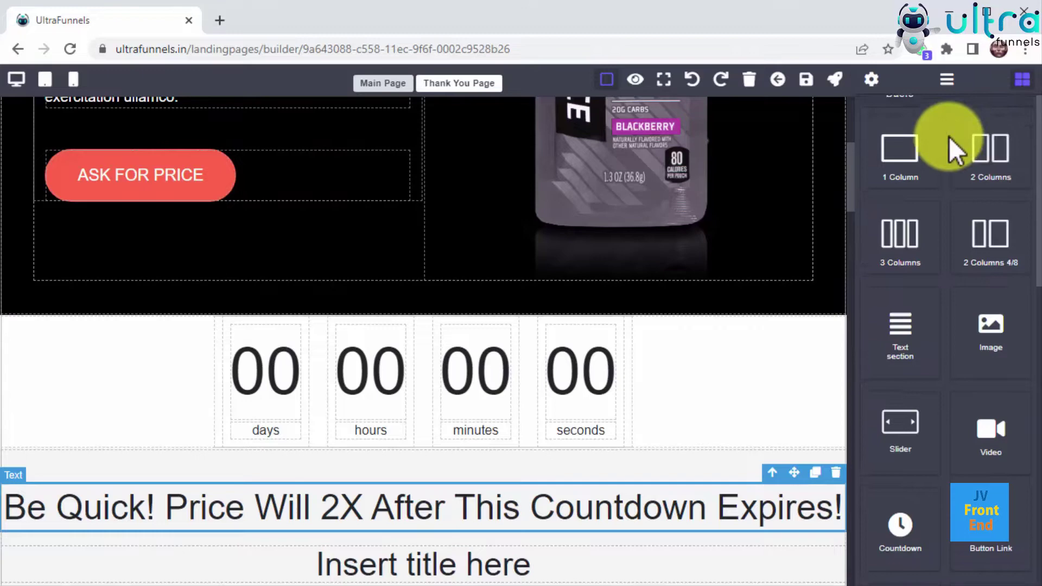
- Collapse the Basic blocks category, return to the page top, and save the Health Product page
{"action": "left_click", "coordinate": [946, 123]}
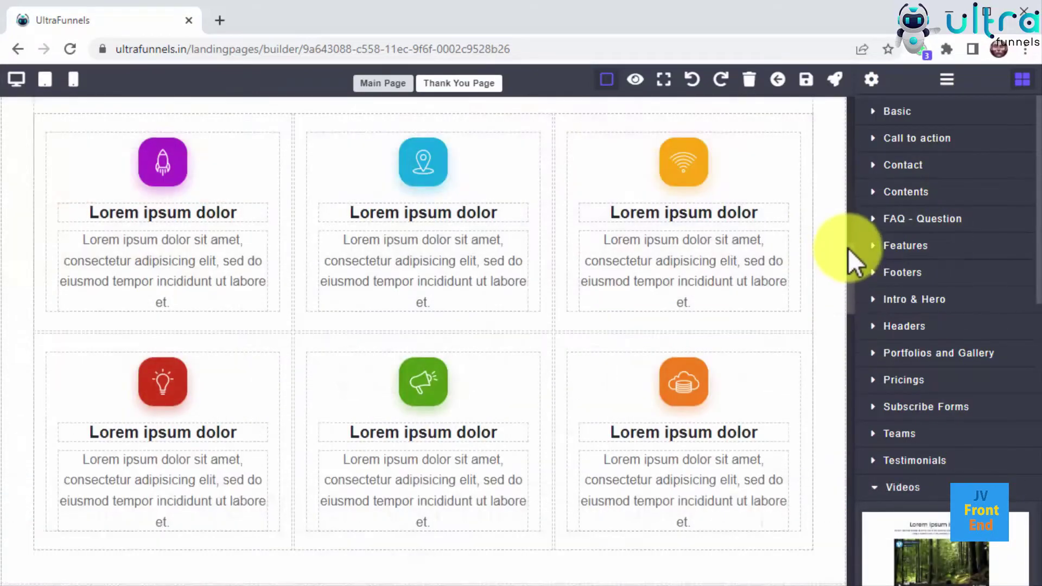
{"action": "left_click_drag", "start_coordinate": [848, 248], "coordinate": [851, 110]}
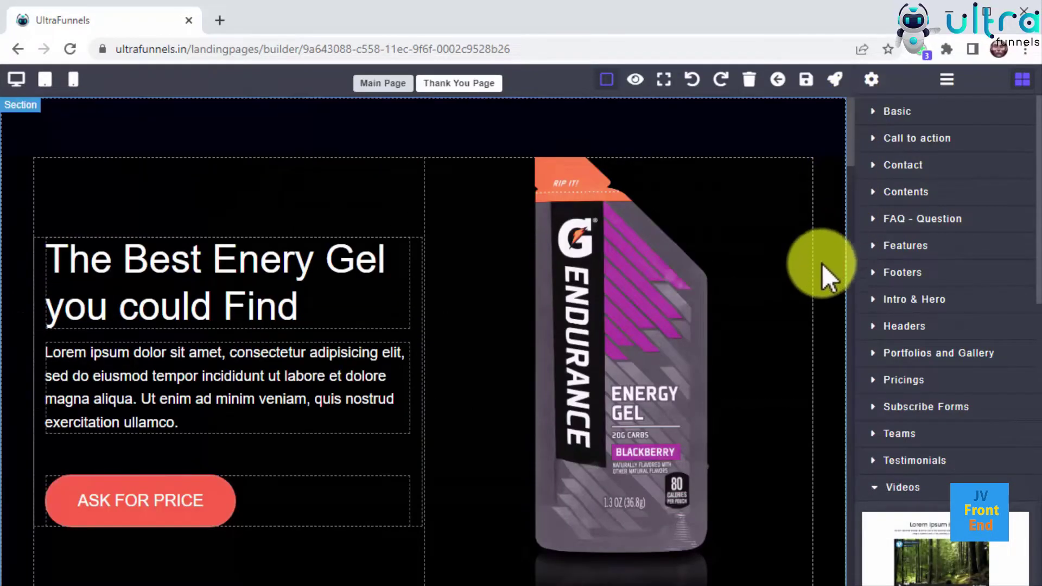
{"action": "left_click", "coordinate": [809, 79]}
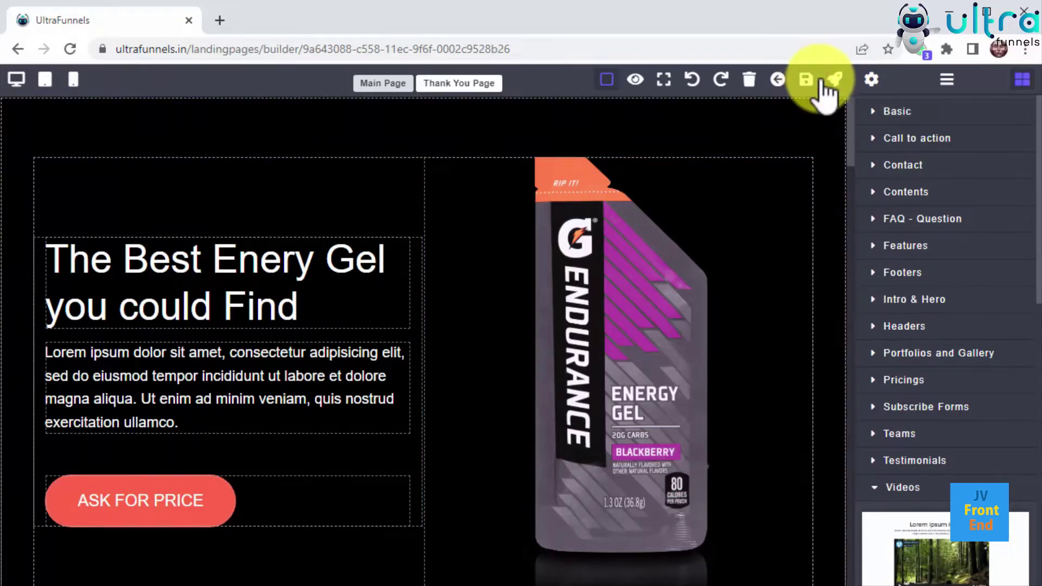
- In the page's General Settings, set the iconsite image as the Health Product favicon
{"action": "left_click", "coordinate": [834, 80]}
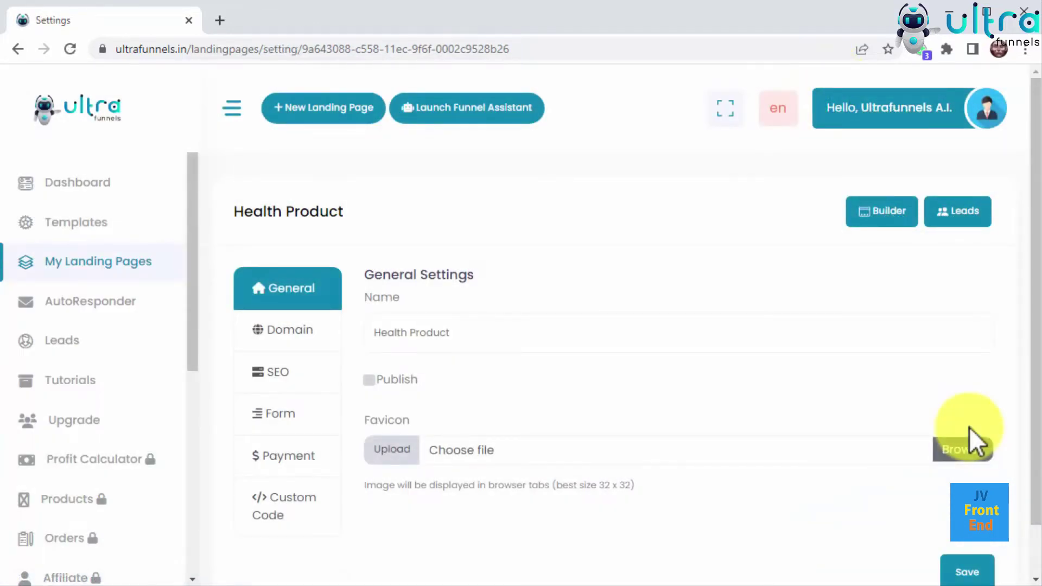
{"action": "left_click", "coordinate": [639, 339]}
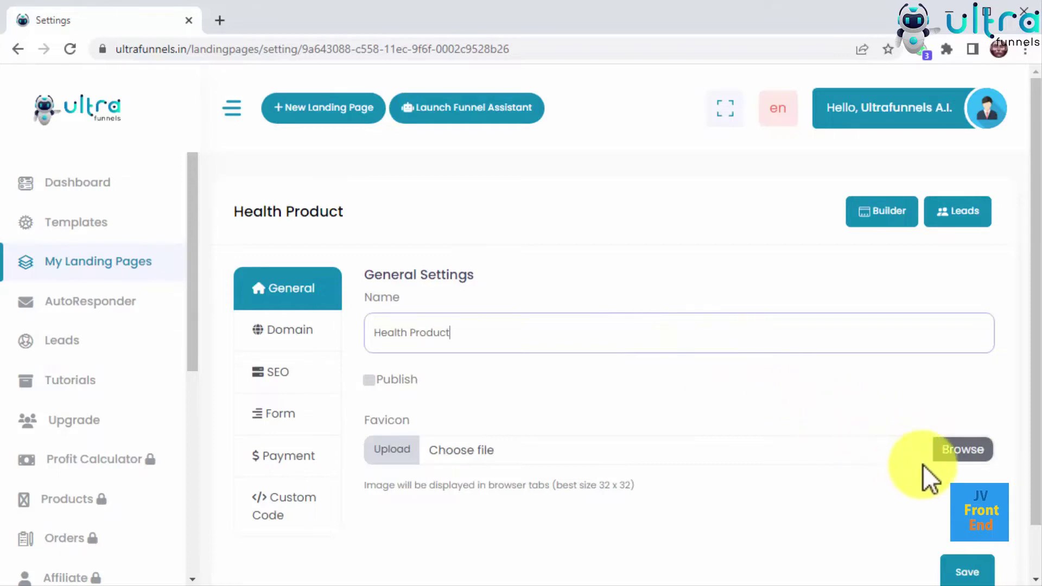
{"action": "left_click", "coordinate": [953, 452]}
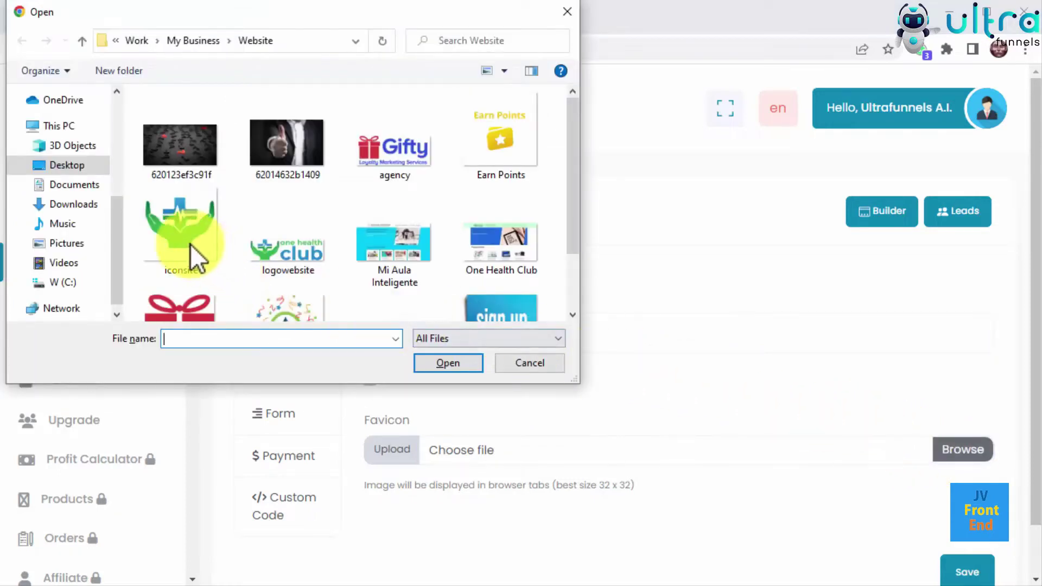
{"action": "double_click", "coordinate": [189, 243]}
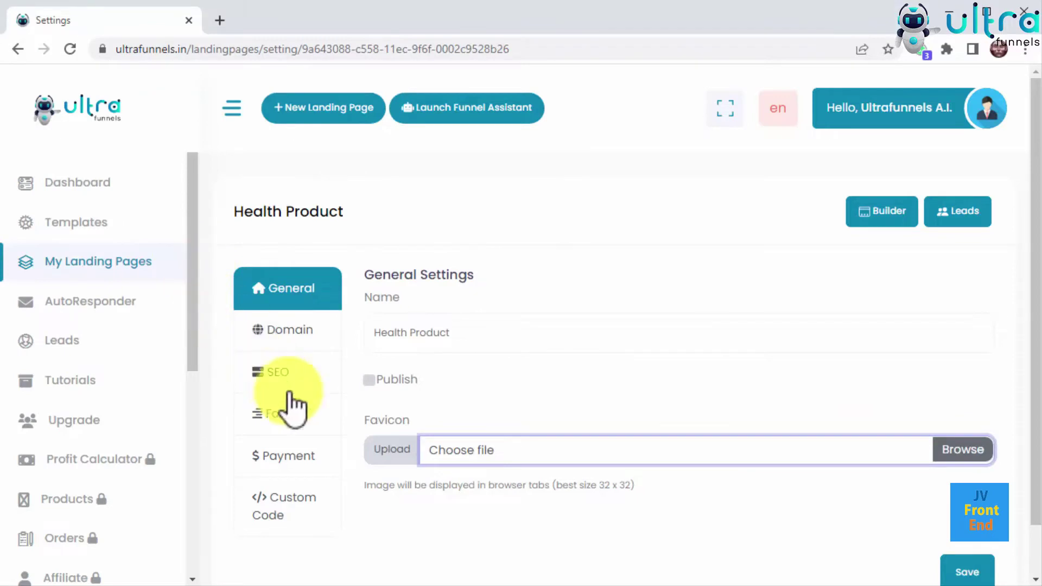
- Look through the Domain, SEO, form-submission and payment-success settings, ending on the Custom Code header/footer fields
{"action": "left_click", "coordinate": [325, 343]}
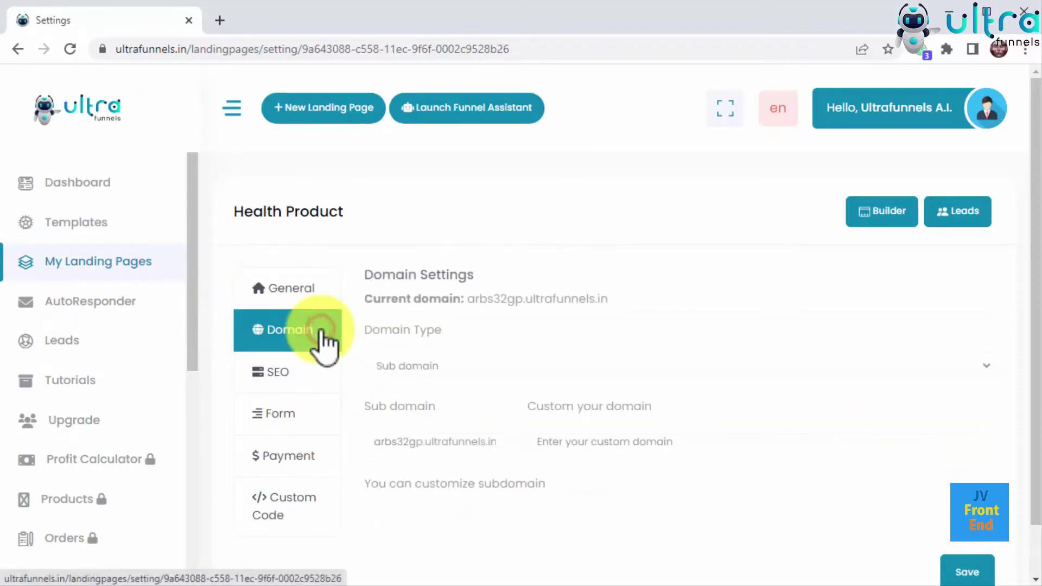
{"action": "left_click", "coordinate": [334, 381]}
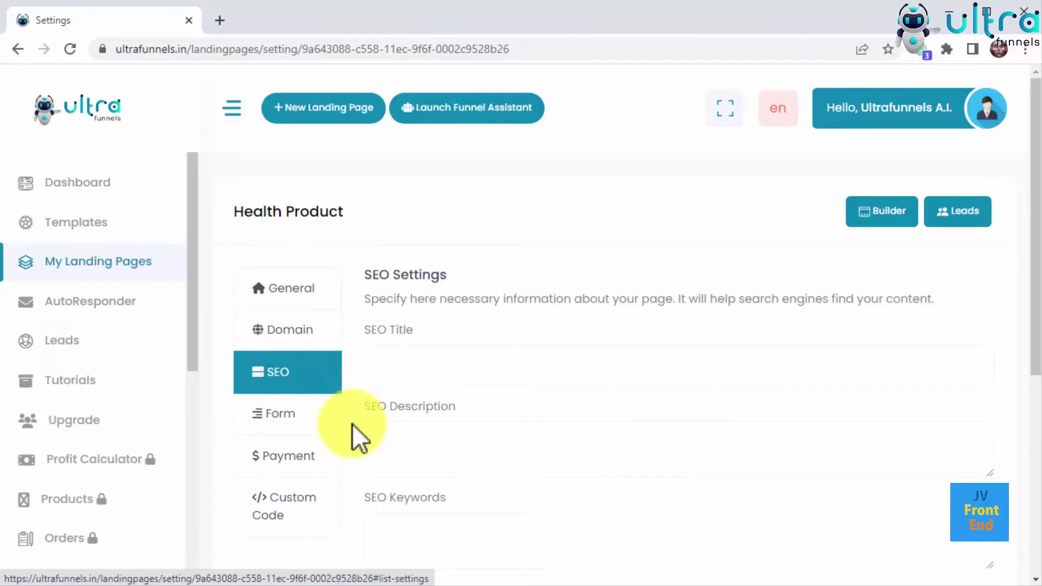
{"action": "scroll", "coordinate": [354, 426], "scroll_direction": "down", "scroll_amount": 2}
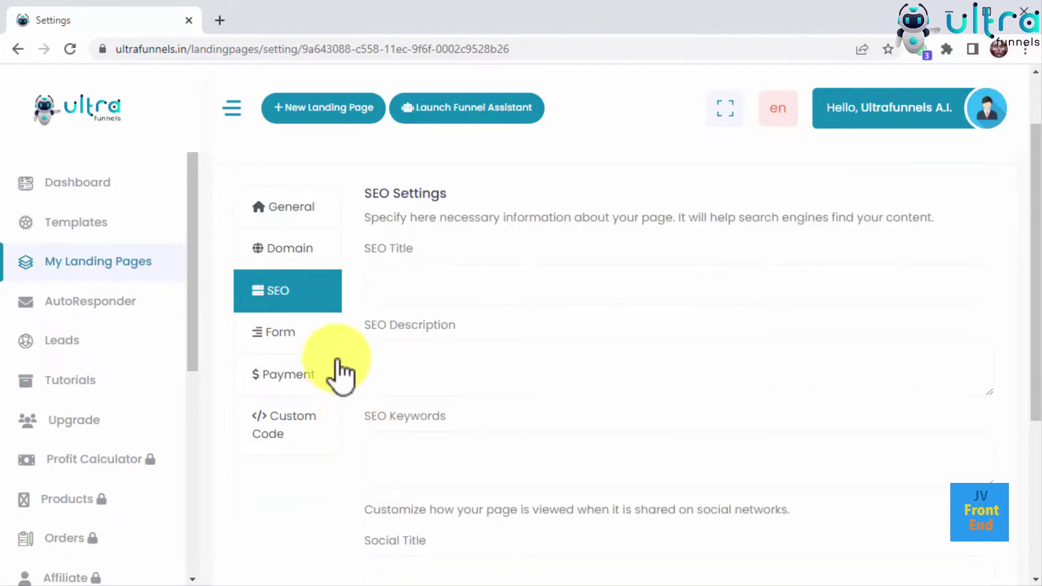
{"action": "left_click", "coordinate": [332, 341]}
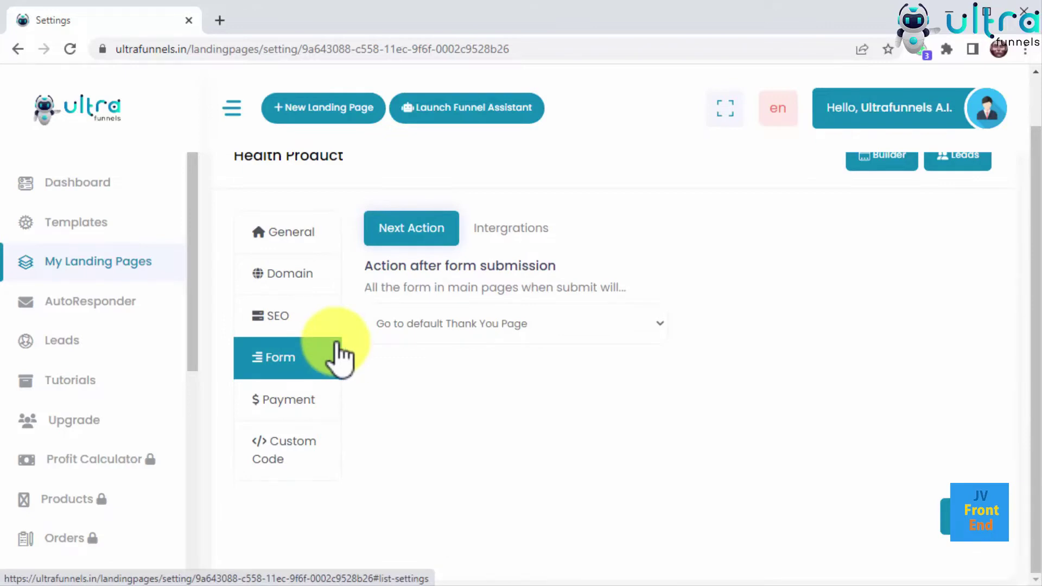
{"action": "left_click", "coordinate": [332, 416]}
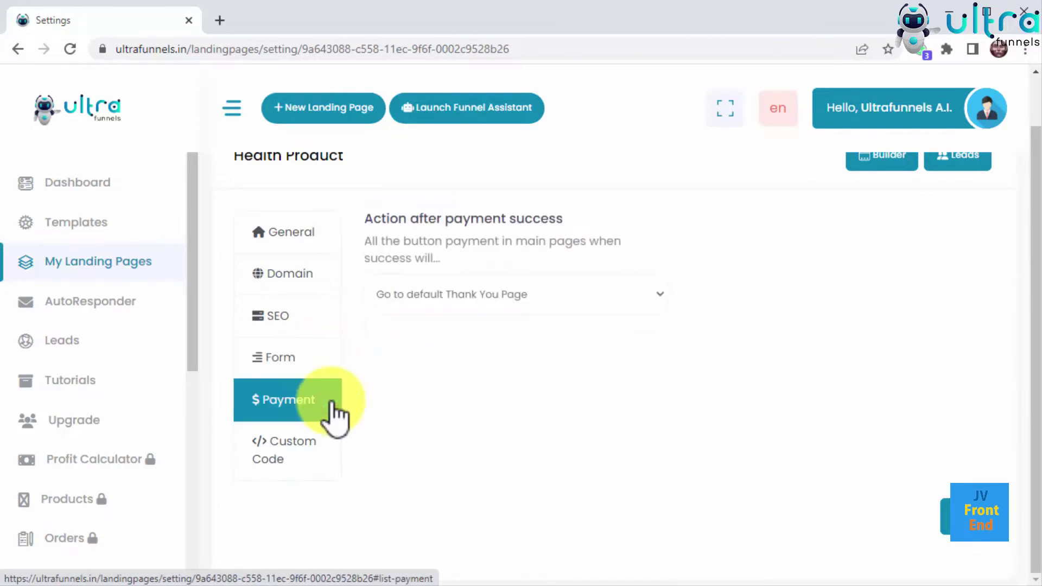
{"action": "left_click", "coordinate": [326, 464]}
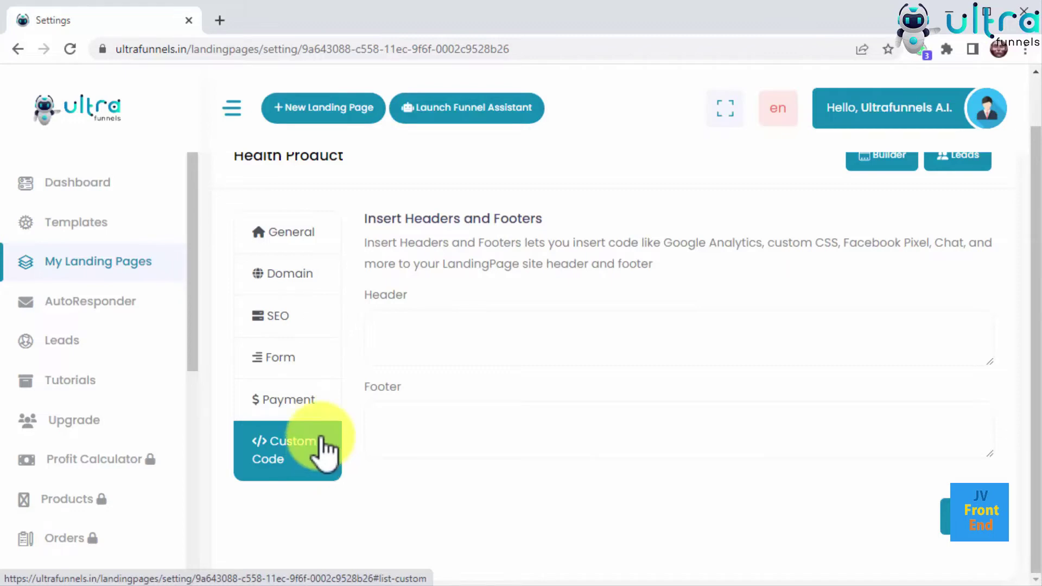
- Tick Publish in the Health Product page's General settings and save them
{"action": "left_click", "coordinate": [316, 243]}
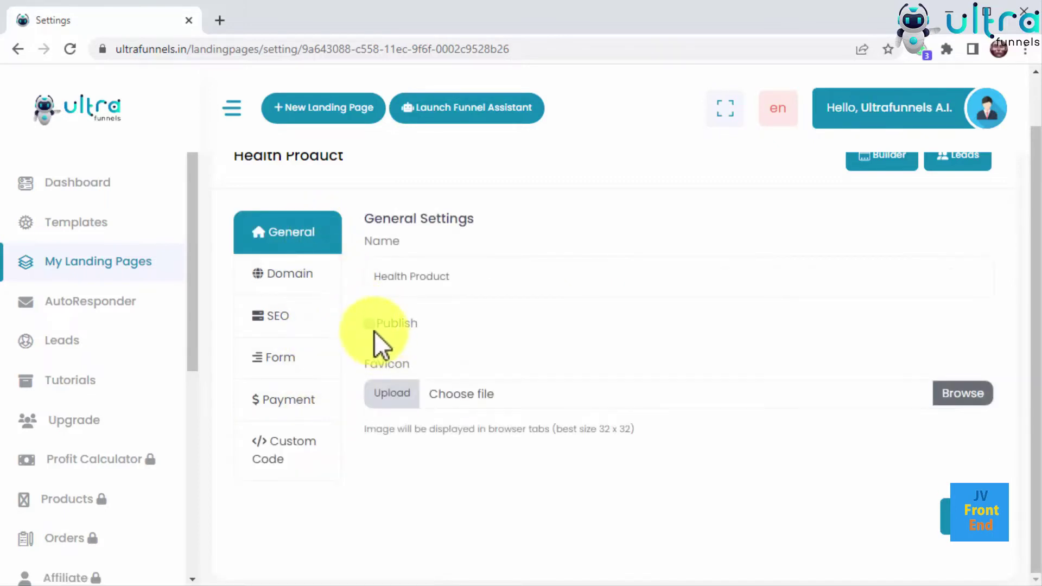
{"action": "left_click", "coordinate": [372, 327]}
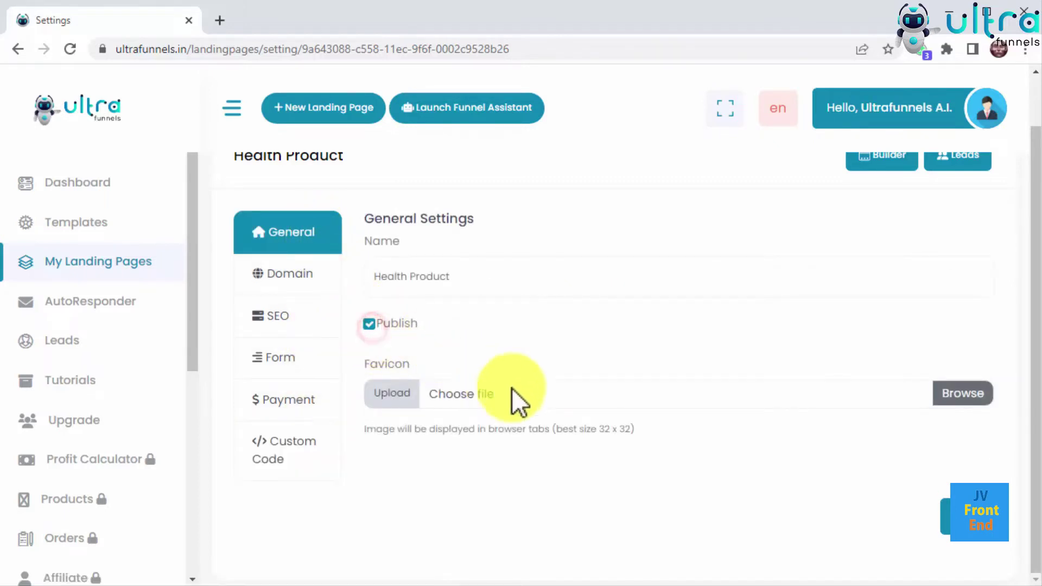
{"action": "left_click", "coordinate": [942, 519]}
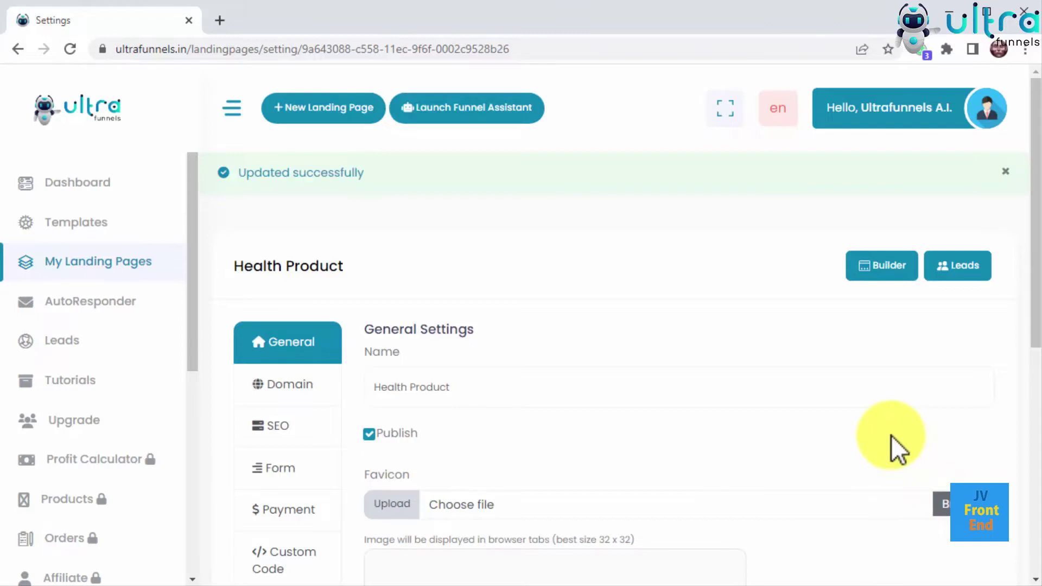
- Go to My Landing Pages and check the Health Product row's Action menu without choosing anything
{"action": "left_click", "coordinate": [137, 265]}
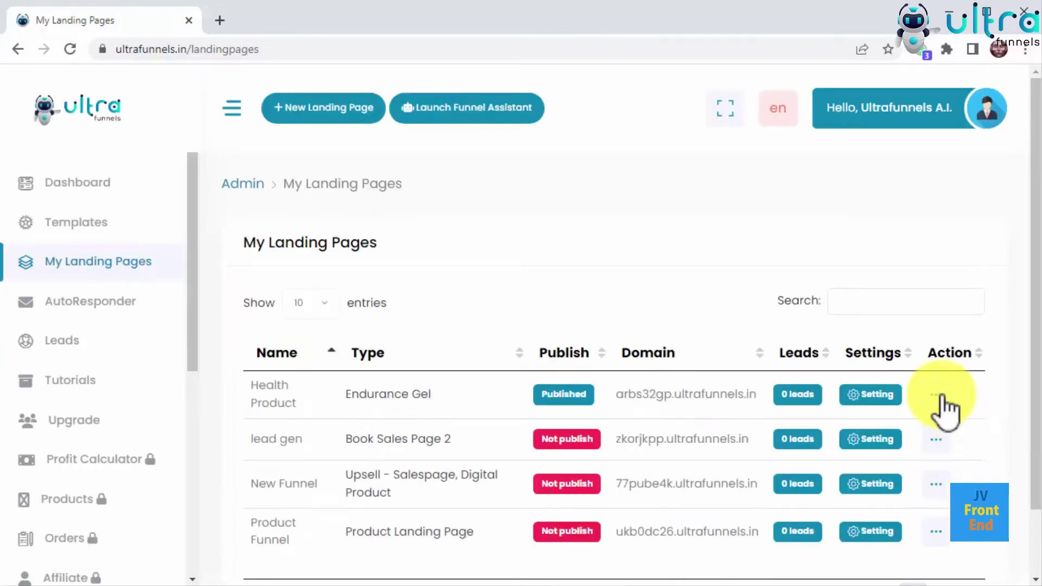
{"action": "left_click", "coordinate": [936, 395]}
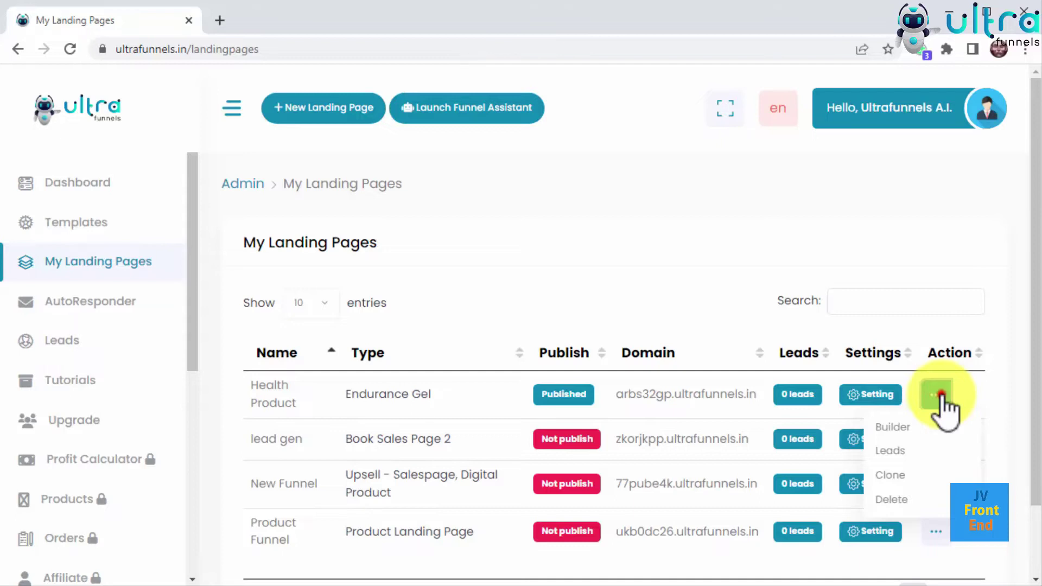
{"action": "left_click", "coordinate": [941, 396]}
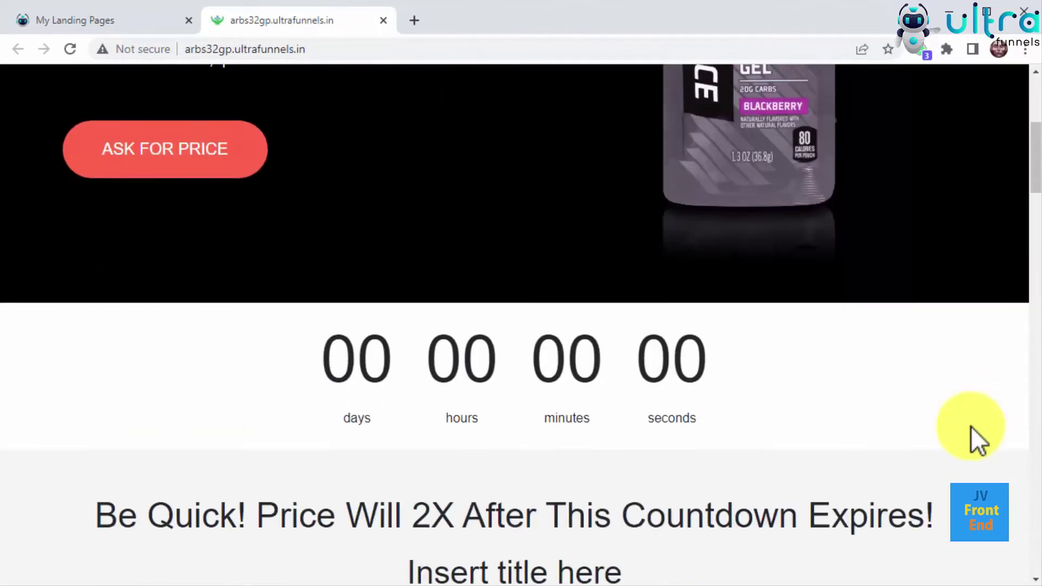
{"action": "scroll", "coordinate": [971, 425], "scroll_direction": "down", "scroll_amount": 12}
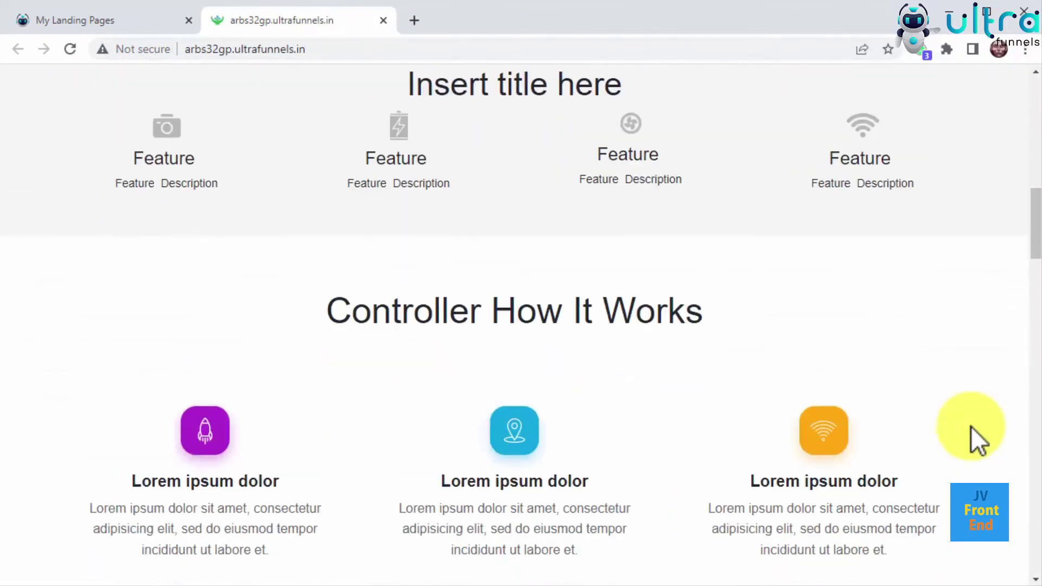
{"action": "scroll", "coordinate": [971, 425], "scroll_direction": "down", "scroll_amount": 10}
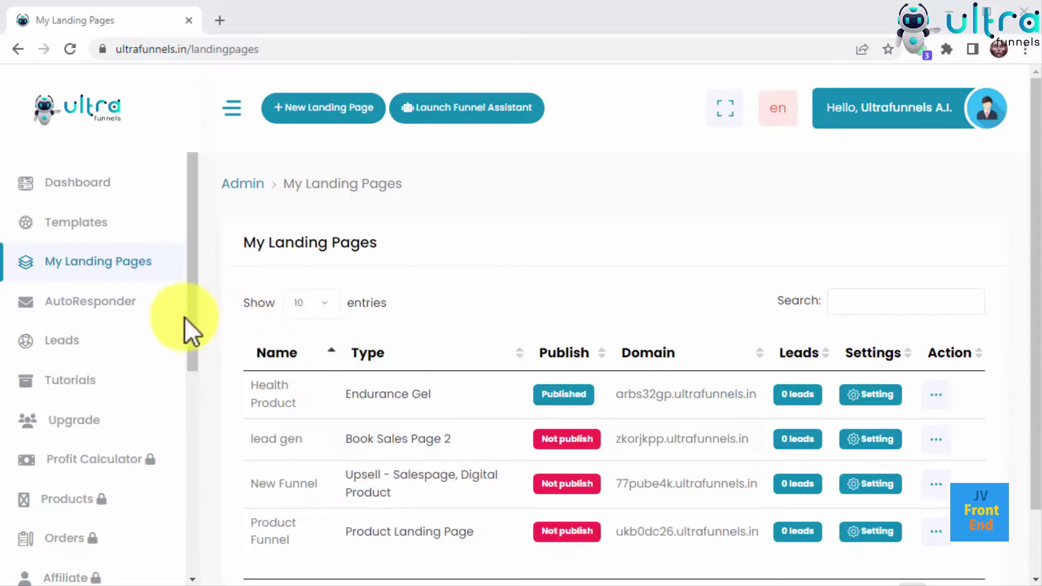
- Open the AutoResponder page and scroll through the MailChimp, GetResponse, SendGrid and other integration cards
{"action": "left_click", "coordinate": [131, 309]}
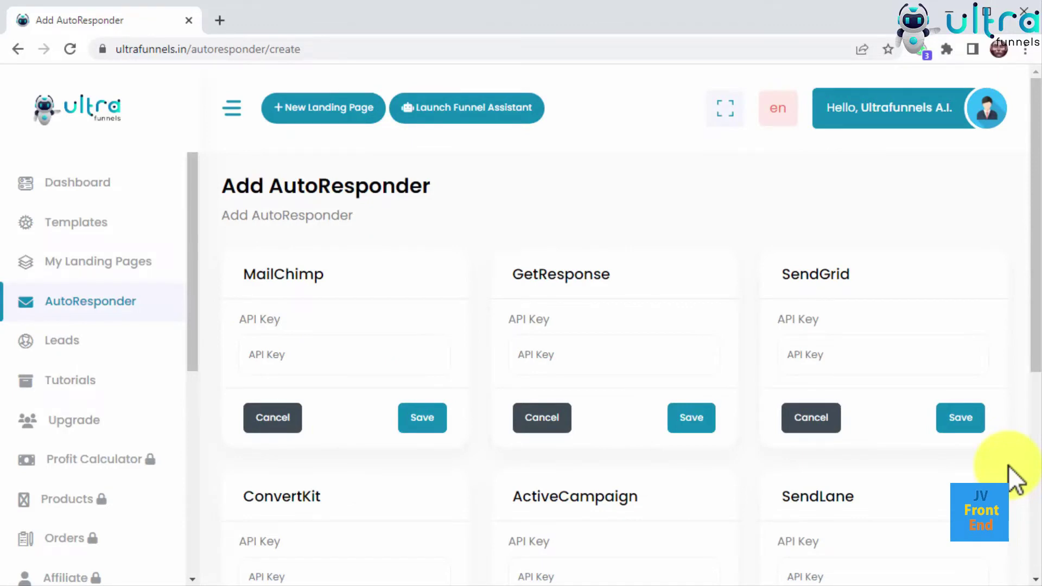
{"action": "scroll", "coordinate": [1016, 479], "scroll_direction": "down", "scroll_amount": 3}
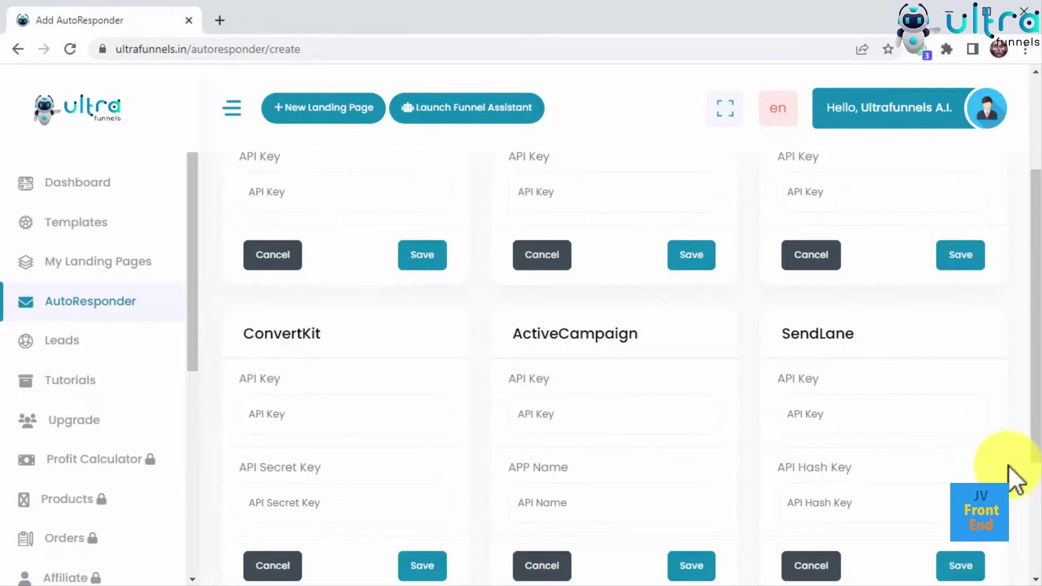
{"action": "scroll", "coordinate": [1016, 479], "scroll_direction": "down", "scroll_amount": 2}
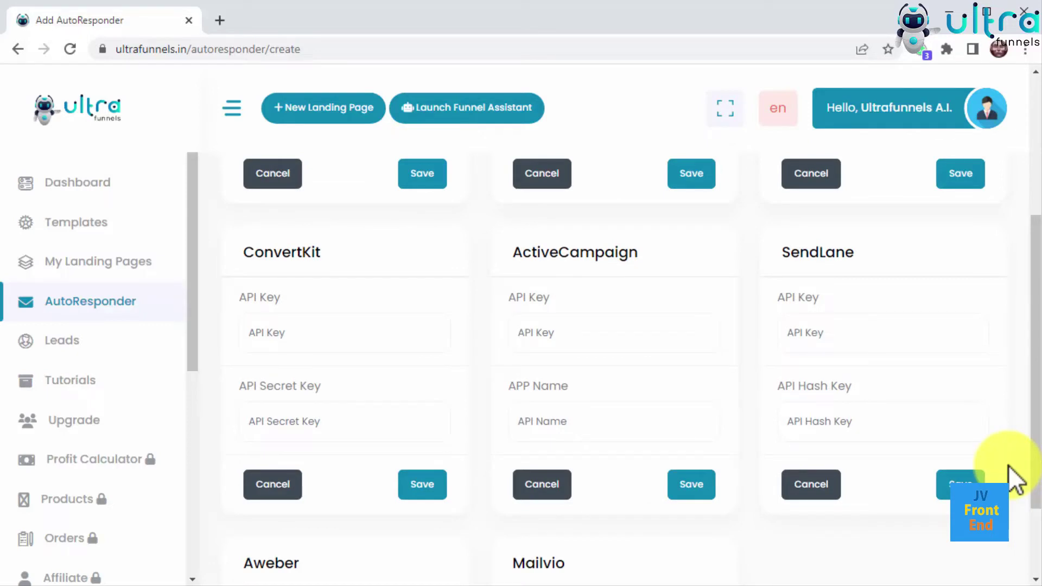
{"action": "scroll", "coordinate": [1016, 479], "scroll_direction": "up", "scroll_amount": 5}
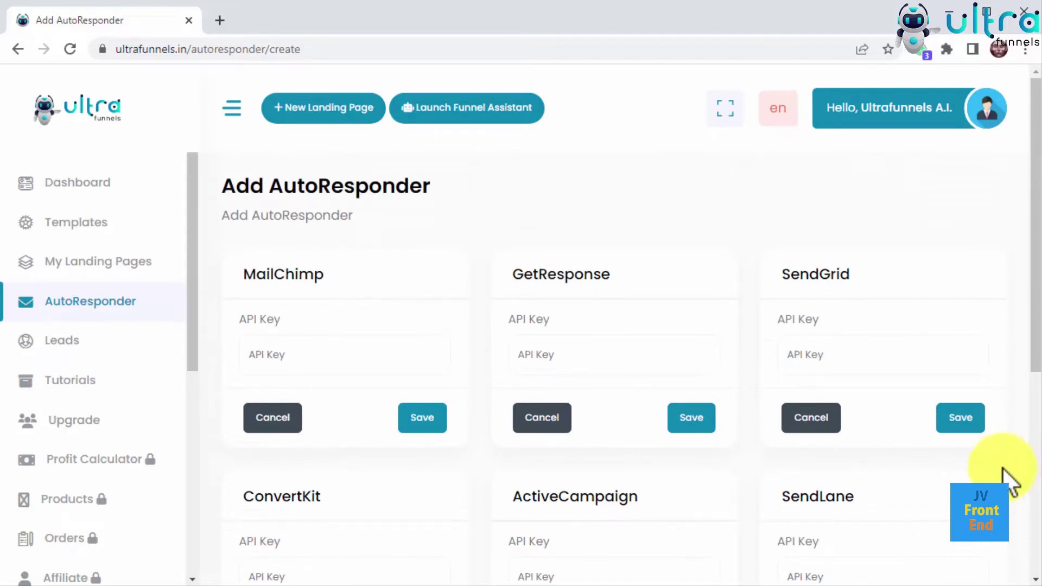
- Paste the MailChimp API key into its field and save it
{"action": "left_click", "coordinate": [344, 354]}
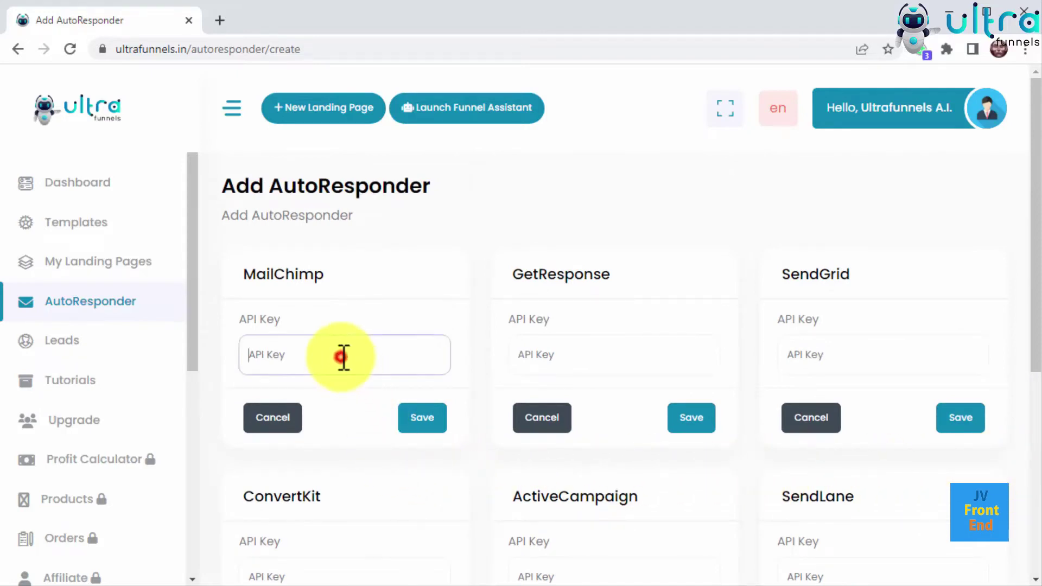
{"action": "key", "text": "ctrl+v"}
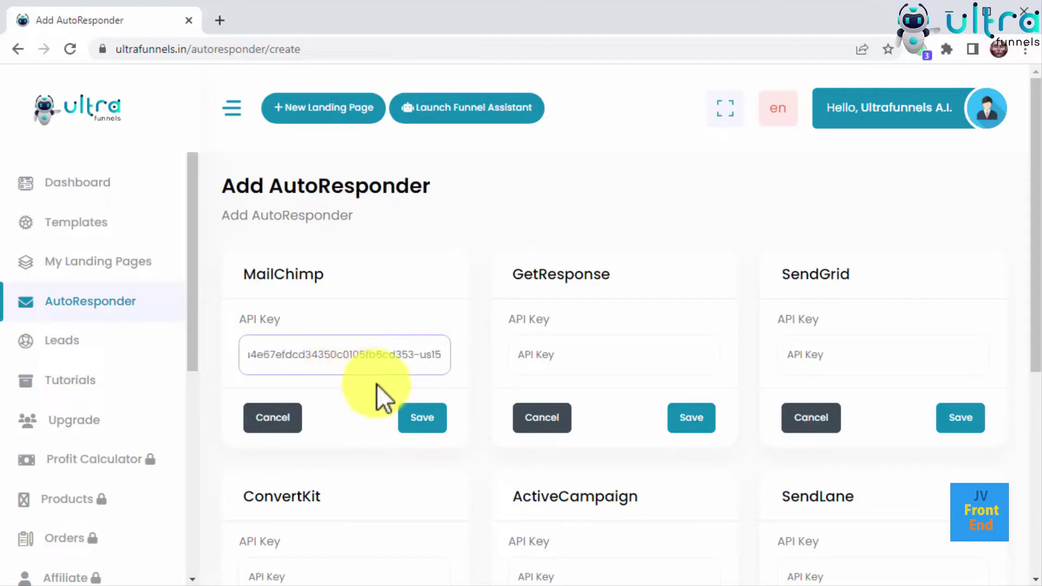
{"action": "left_click", "coordinate": [424, 429]}
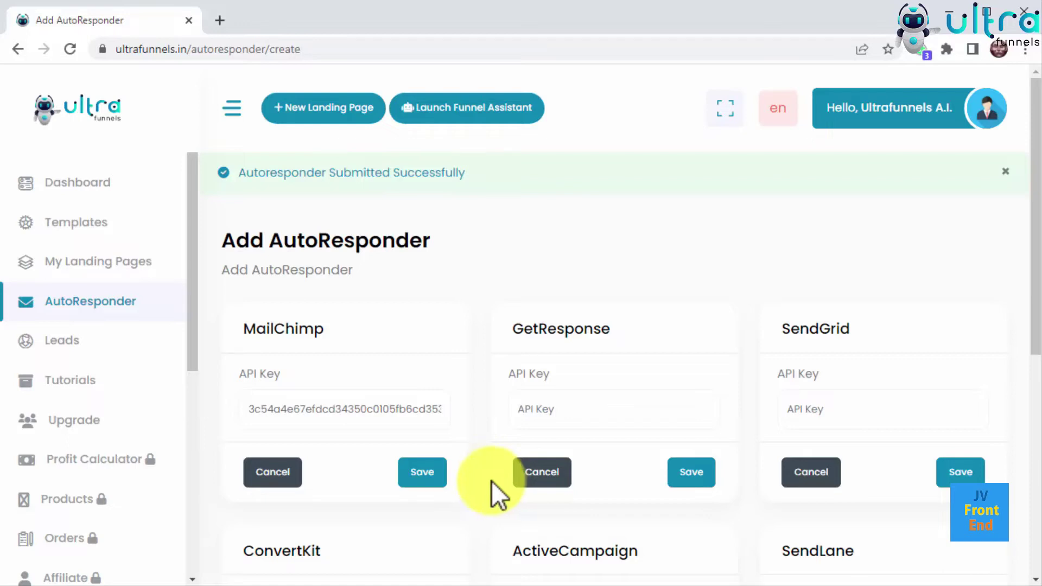
- Open the Leads page and check the All Landing Pages filter, which shows 0 leads
{"action": "left_click", "coordinate": [80, 339]}
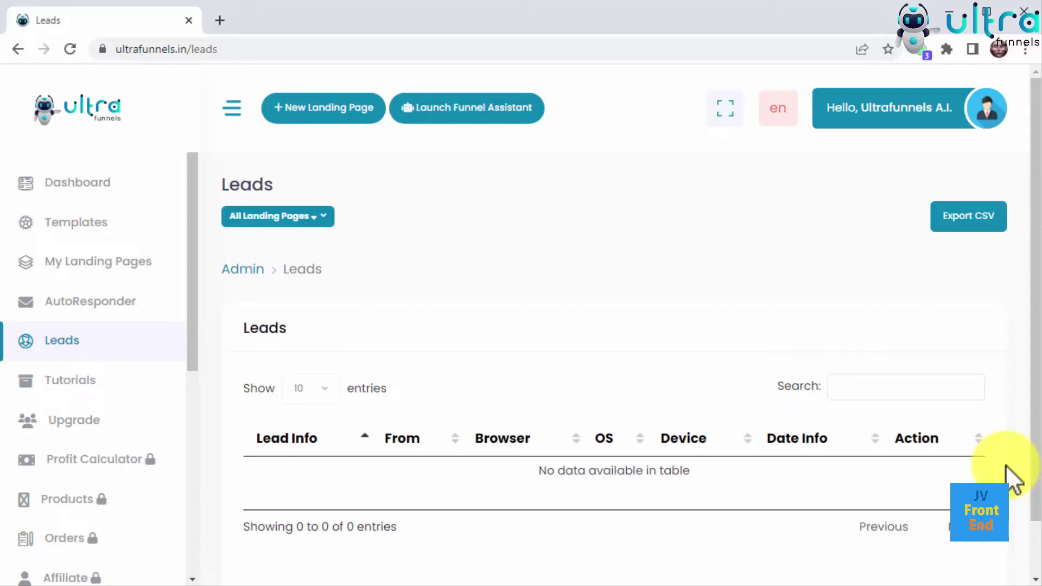
{"action": "left_click", "coordinate": [317, 217]}
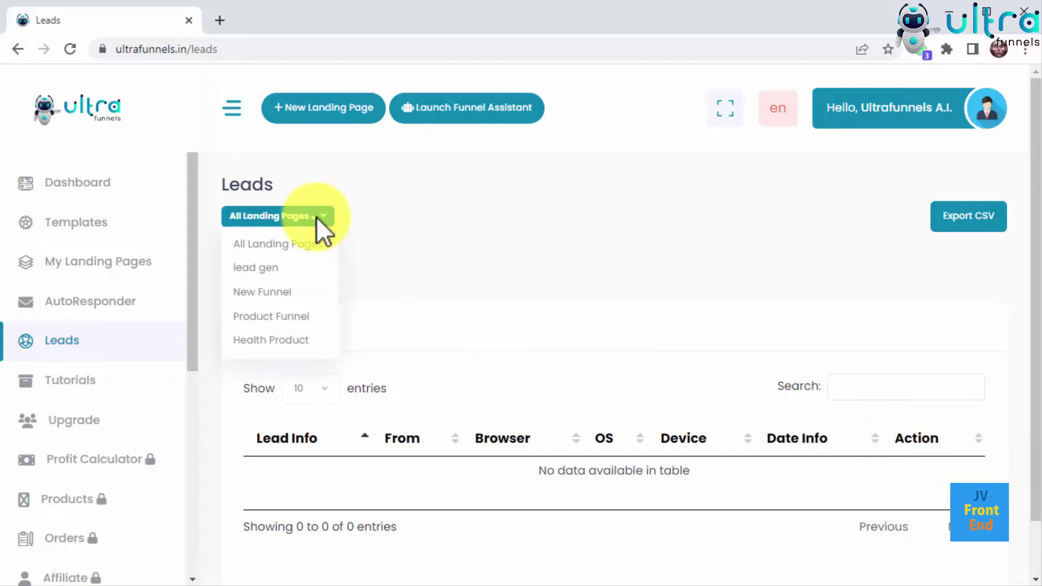
{"action": "left_click", "coordinate": [317, 217]}
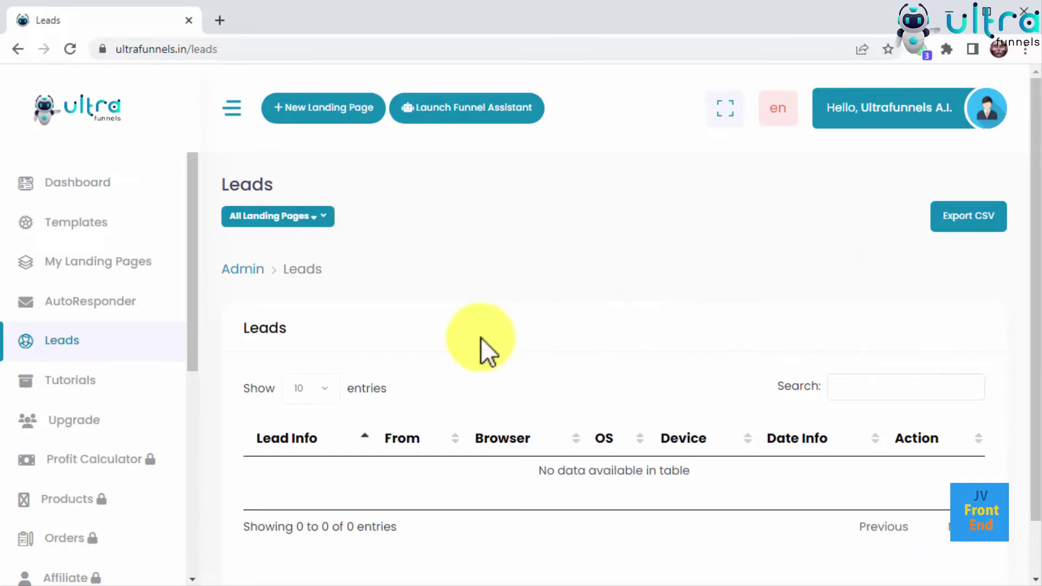
- Open Tutorials and browse the video guides from onboarding through the Reseller Panel
{"action": "left_click", "coordinate": [81, 382]}
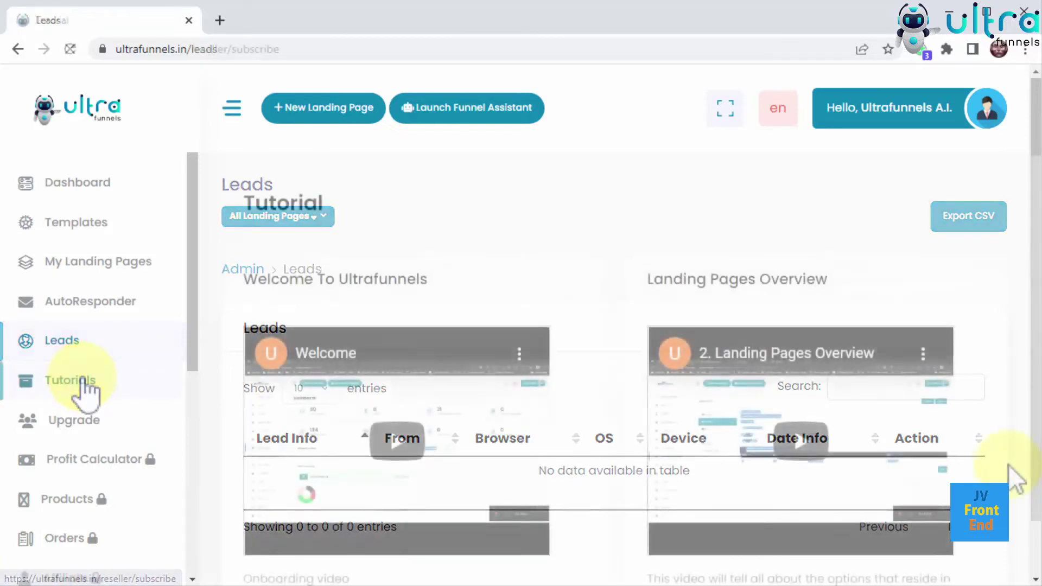
{"action": "scroll", "coordinate": [1014, 478], "scroll_direction": "down", "scroll_amount": 5}
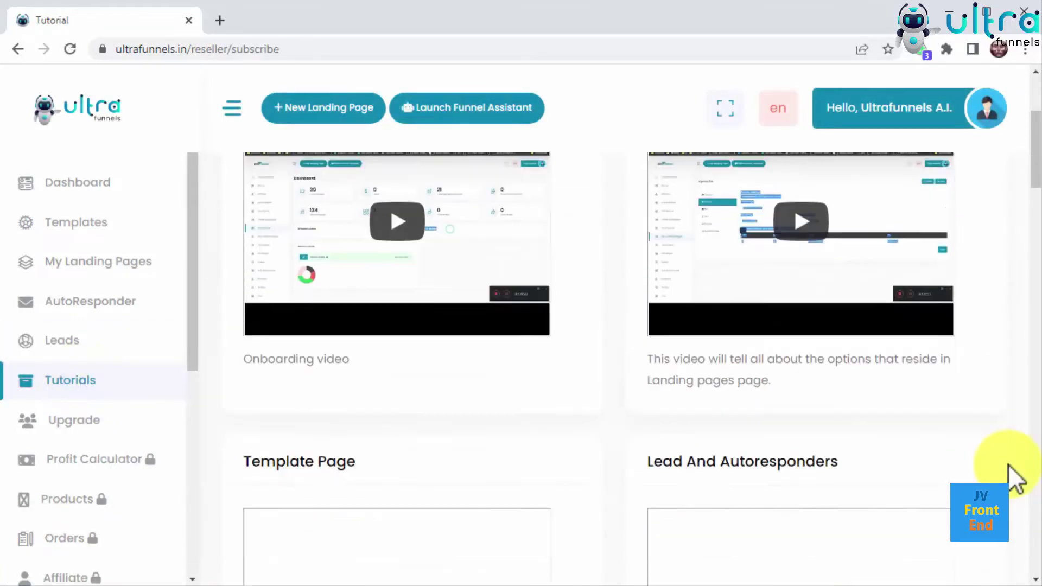
{"action": "scroll", "coordinate": [1014, 478], "scroll_direction": "down", "scroll_amount": 5}
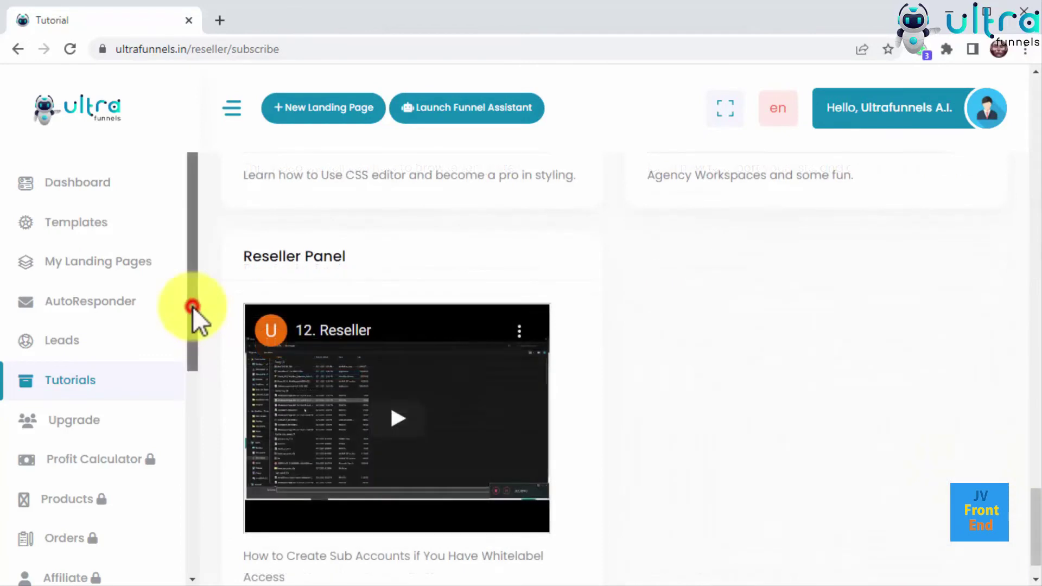
{"action": "left_click_drag", "start_coordinate": [193, 307], "coordinate": [187, 520]}
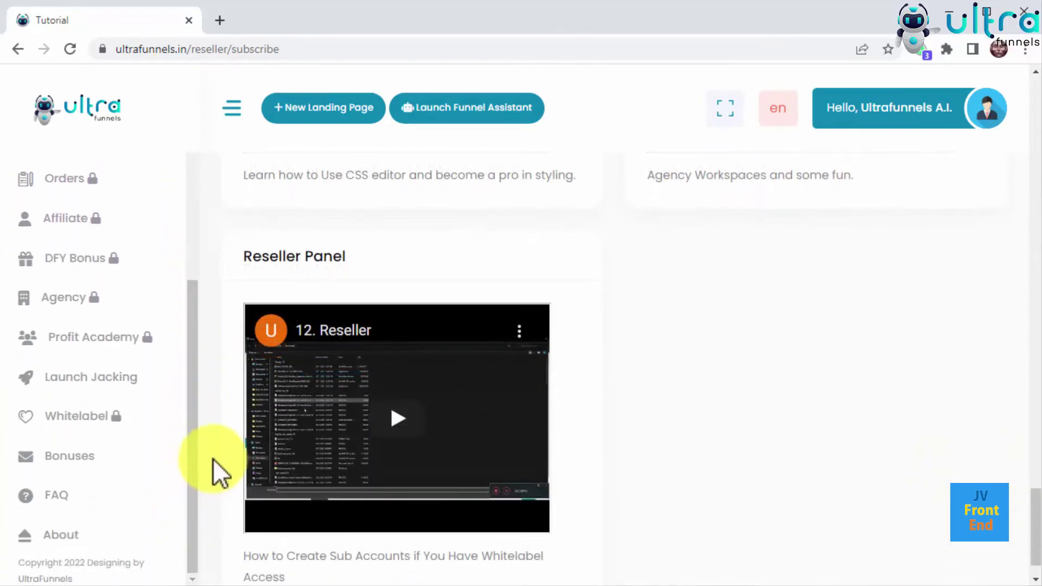
{"action": "scroll", "coordinate": [193, 253], "scroll_direction": "up", "scroll_amount": 7}
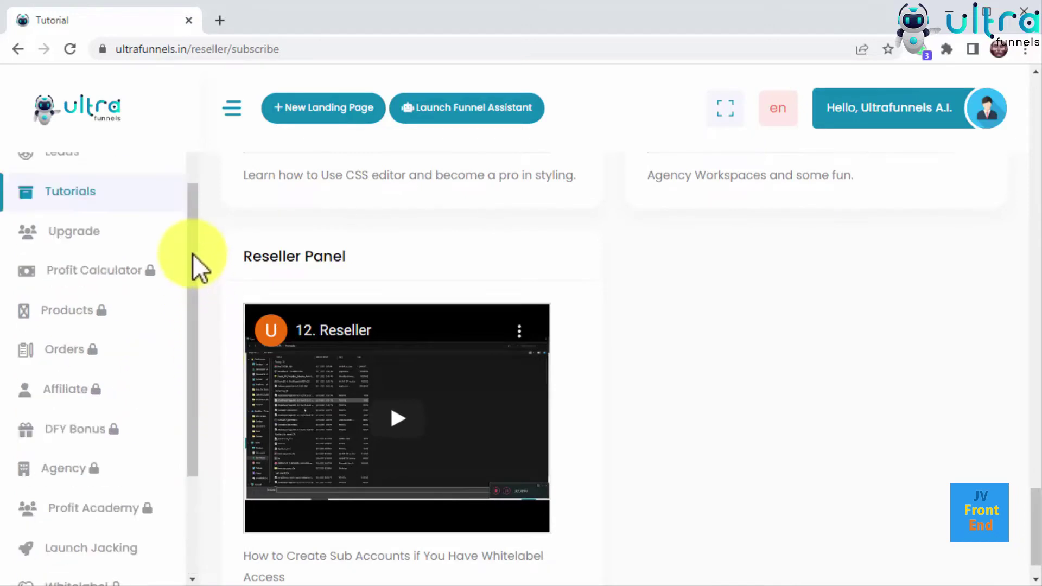
- Go back to the Dashboard overview from the sidebar
{"action": "left_click", "coordinate": [152, 181]}
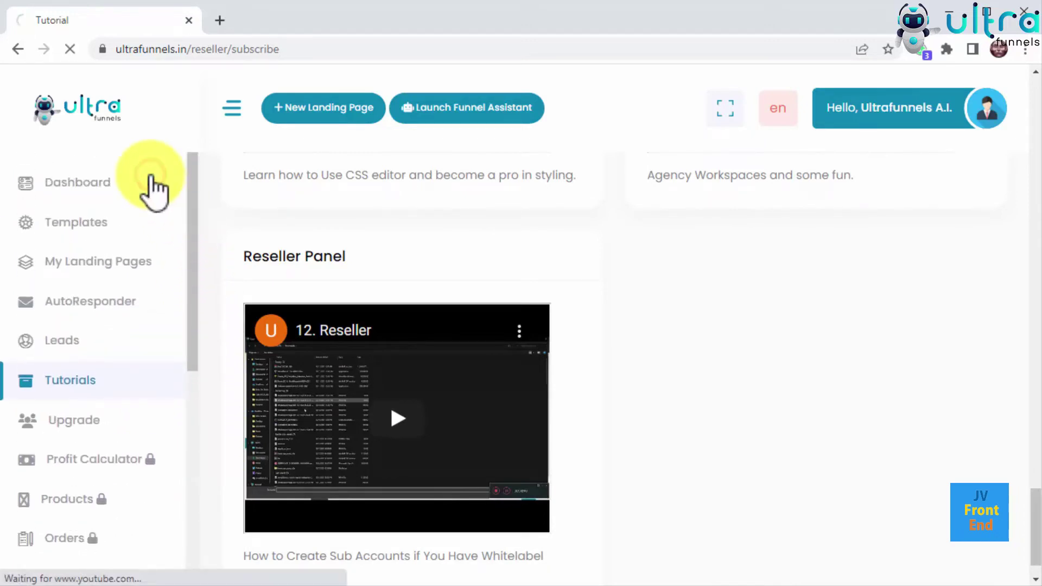